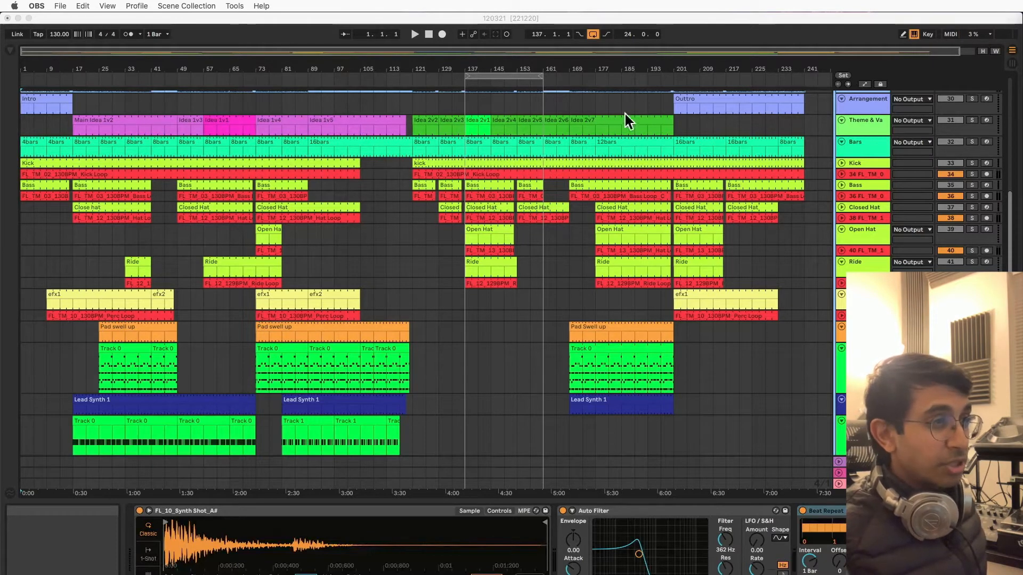
- Review the arrangement's sections, drum, effects and lead synth tracks, selecting several MIDI clips on the Lead track along the way
{"action": "scroll", "coordinate": [571, 196], "scroll_direction": "down", "scroll_amount": 5}
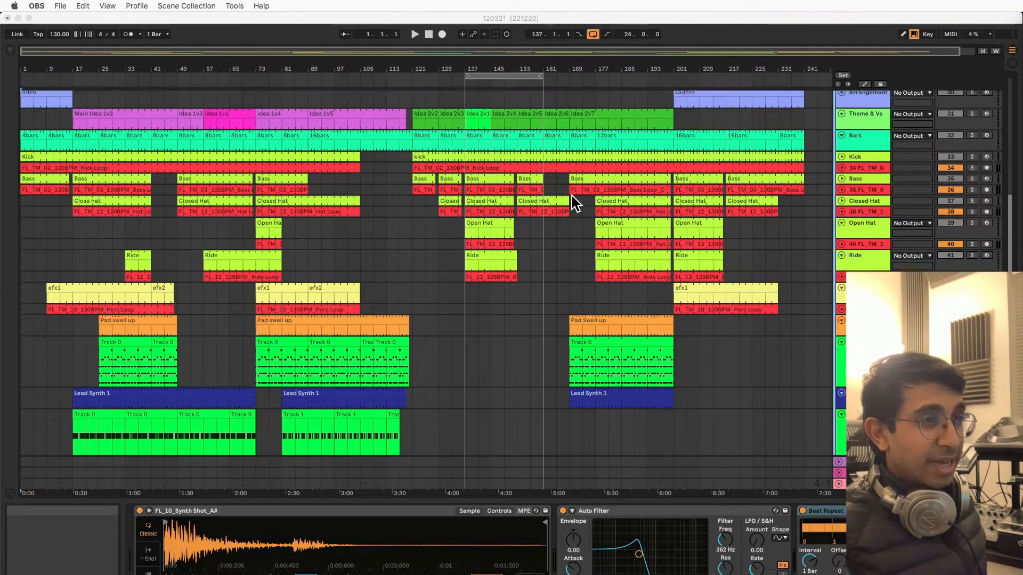
{"action": "scroll", "coordinate": [571, 196], "scroll_direction": "down", "scroll_amount": 6}
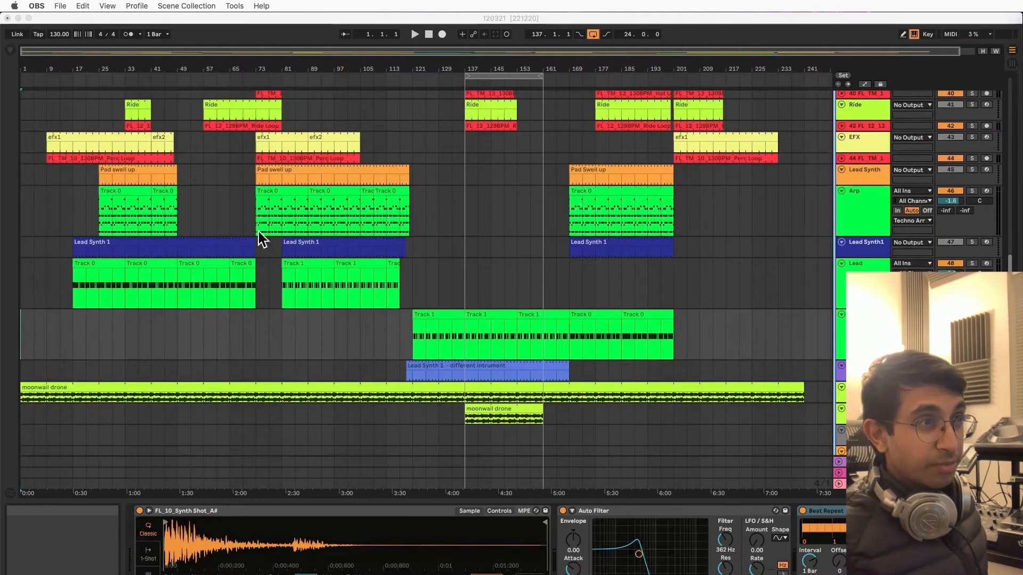
{"action": "scroll", "coordinate": [203, 258], "scroll_direction": "up", "scroll_amount": 10}
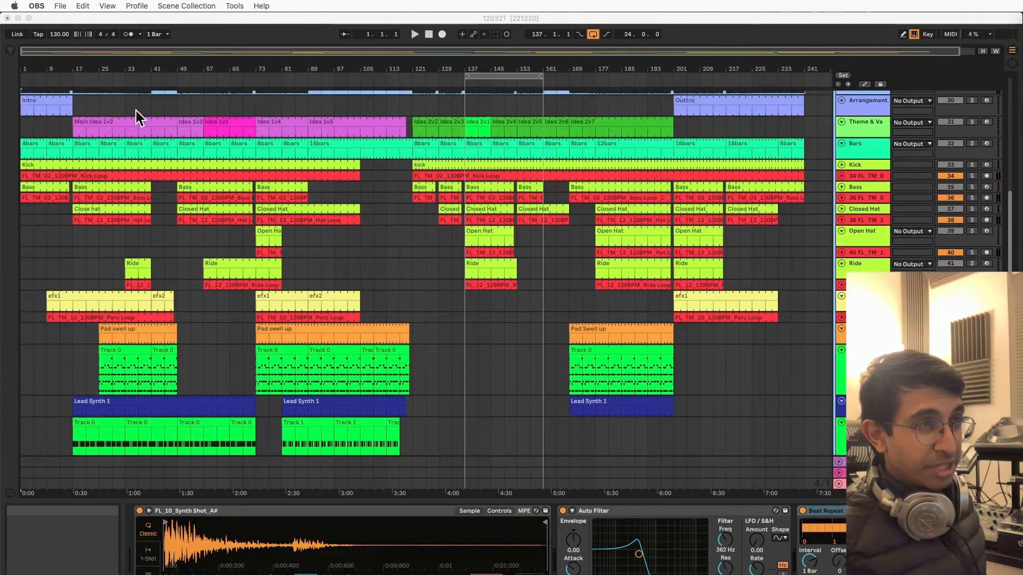
{"action": "scroll", "coordinate": [135, 111], "scroll_direction": "up", "scroll_amount": 3}
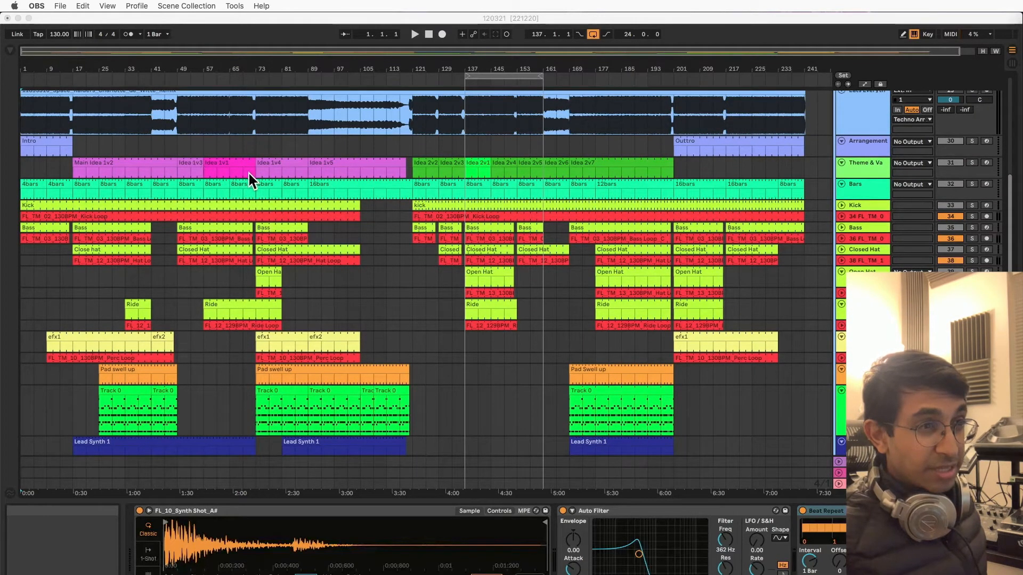
{"action": "scroll", "coordinate": [248, 174], "scroll_direction": "down", "scroll_amount": 8}
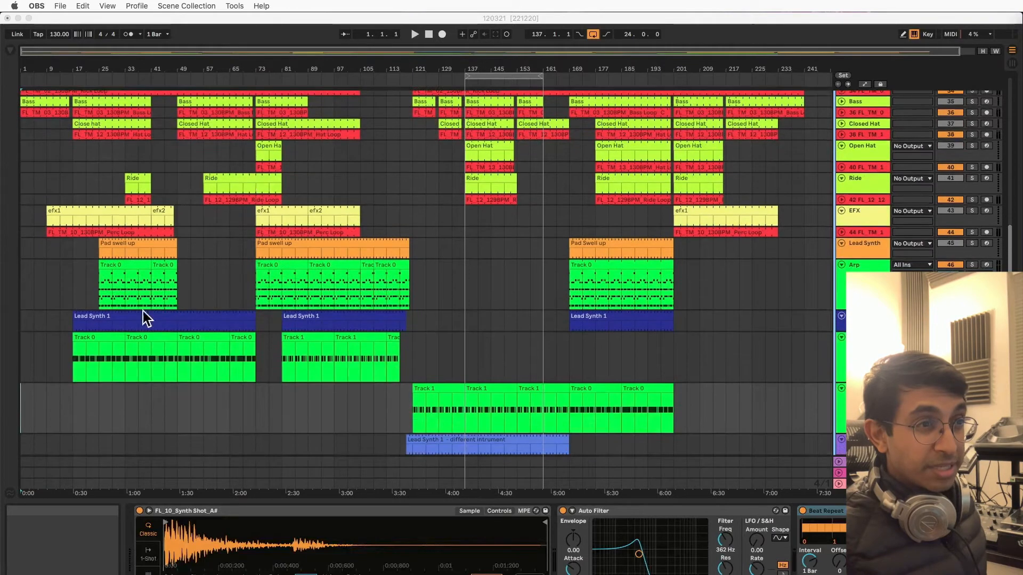
{"action": "left_click", "coordinate": [80, 351]}
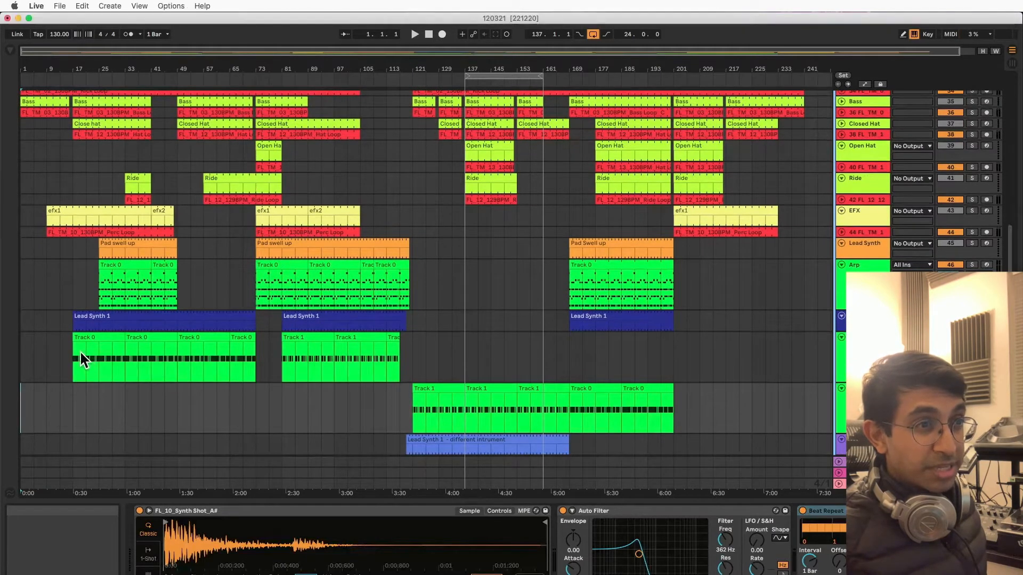
{"action": "left_click", "coordinate": [127, 339]}
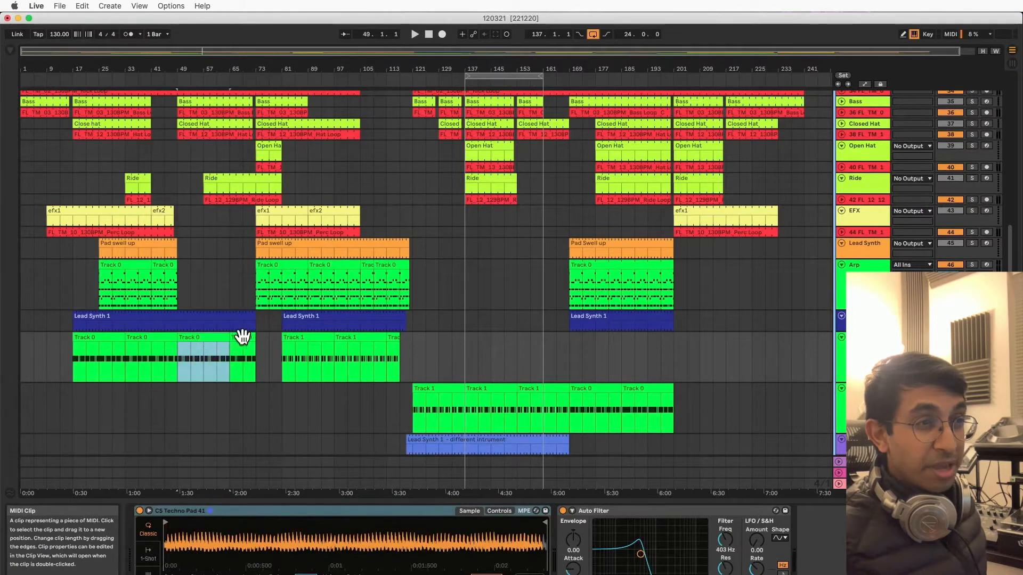
{"action": "left_click", "coordinate": [326, 337]}
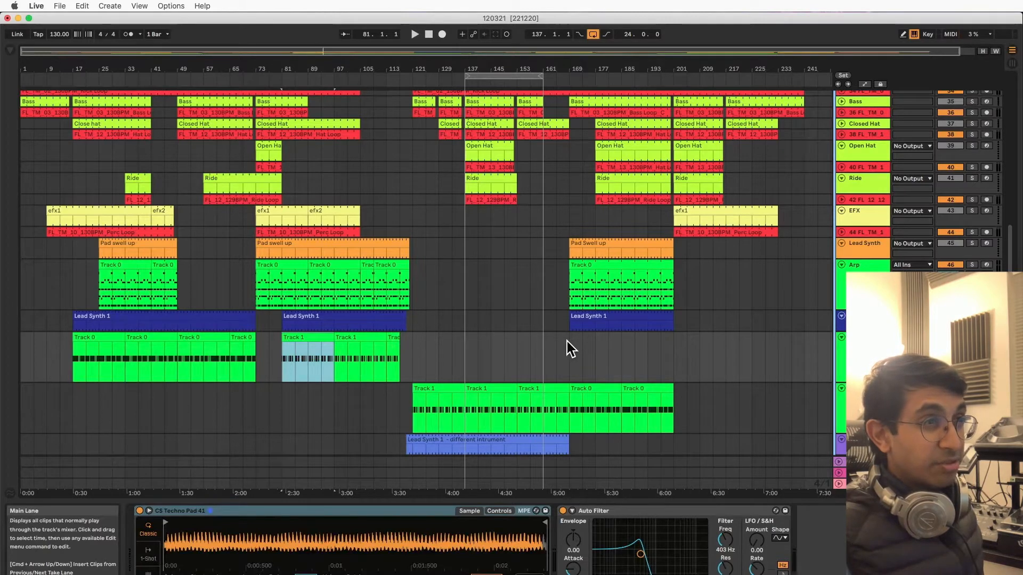
{"action": "scroll", "coordinate": [567, 341], "scroll_direction": "down", "scroll_amount": 5}
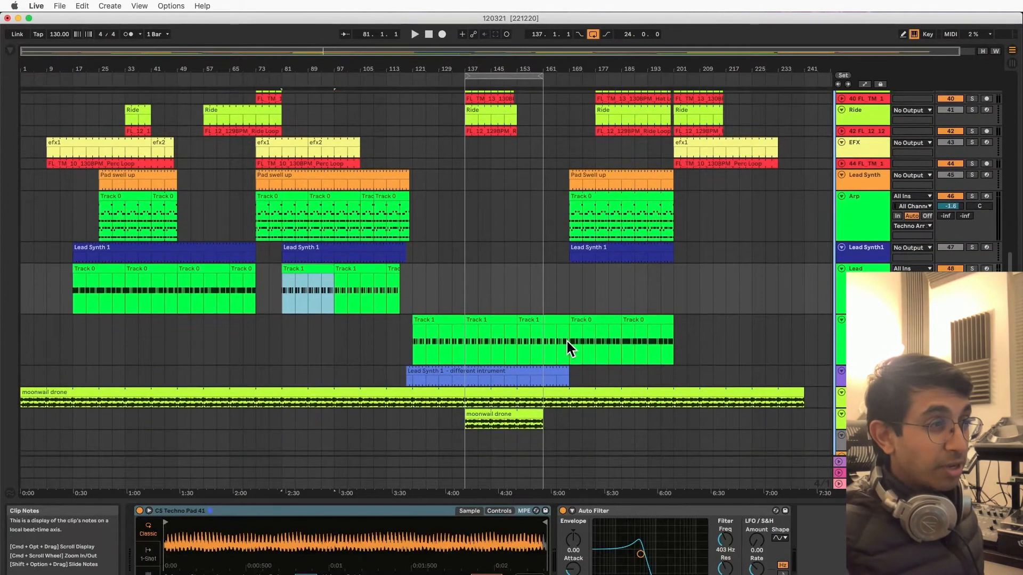
{"action": "scroll", "coordinate": [567, 340], "scroll_direction": "up", "scroll_amount": 10}
{"action": "scroll", "coordinate": [566, 340], "scroll_direction": "down", "scroll_amount": 6}
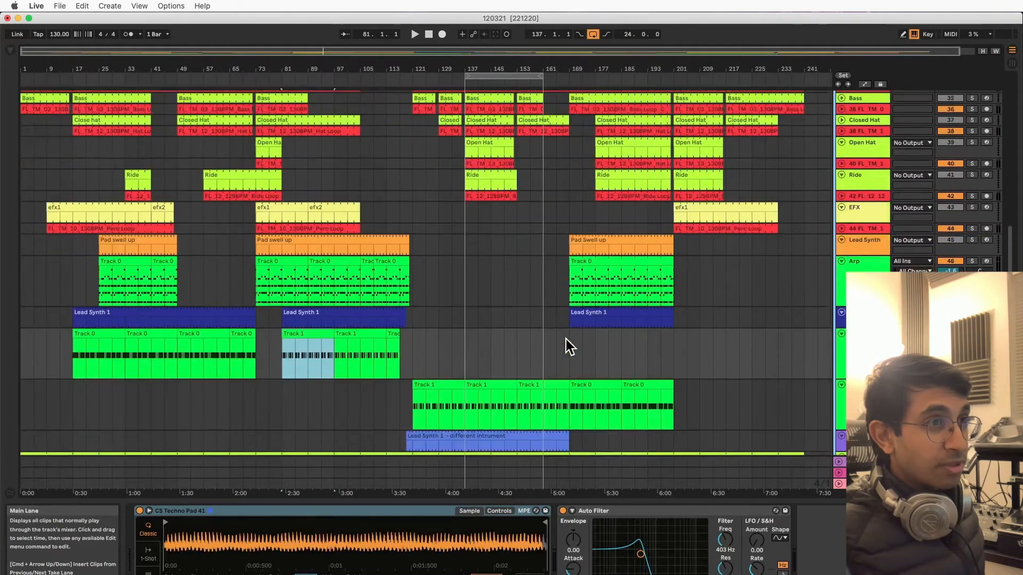
{"action": "scroll", "coordinate": [566, 340], "scroll_direction": "down", "scroll_amount": 5}
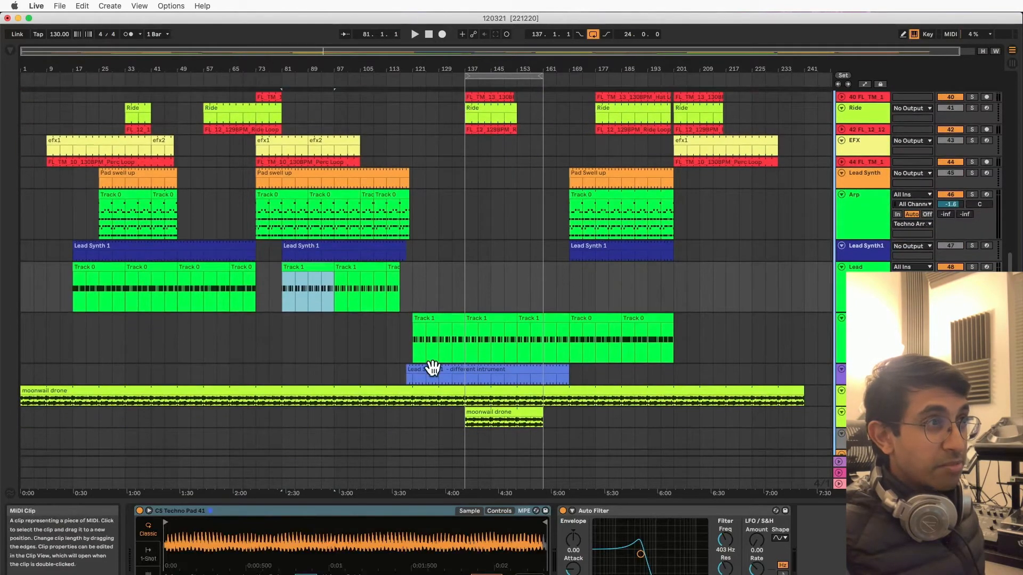
{"action": "scroll", "coordinate": [429, 368], "scroll_direction": "up", "scroll_amount": 10}
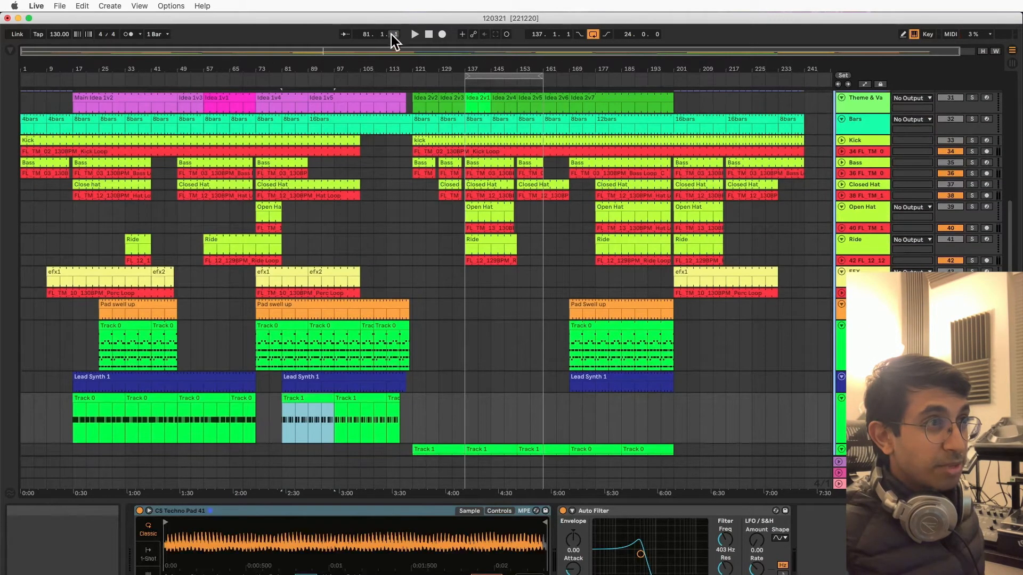
- Play the arrangement from the beginning and follow the tracks through the intro into the main idea
{"action": "left_click", "coordinate": [428, 35]}
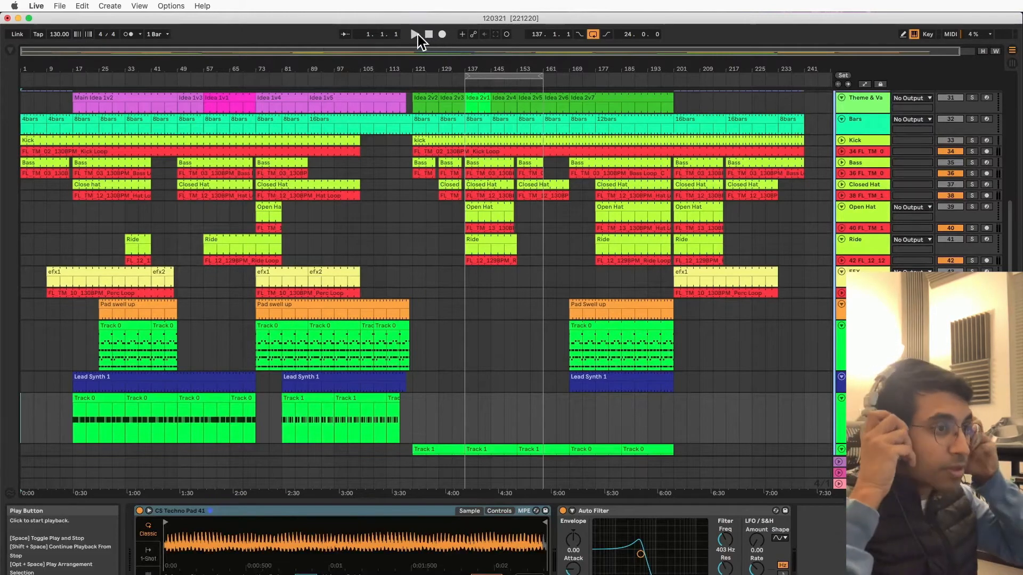
{"action": "left_click", "coordinate": [417, 34]}
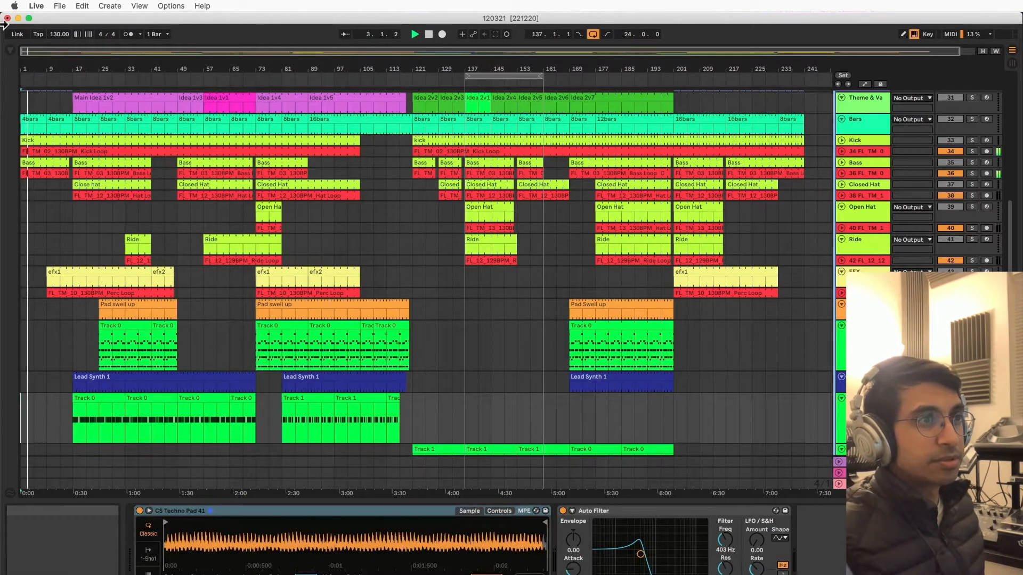
{"action": "scroll", "coordinate": [68, 105], "scroll_direction": "down", "scroll_amount": 2}
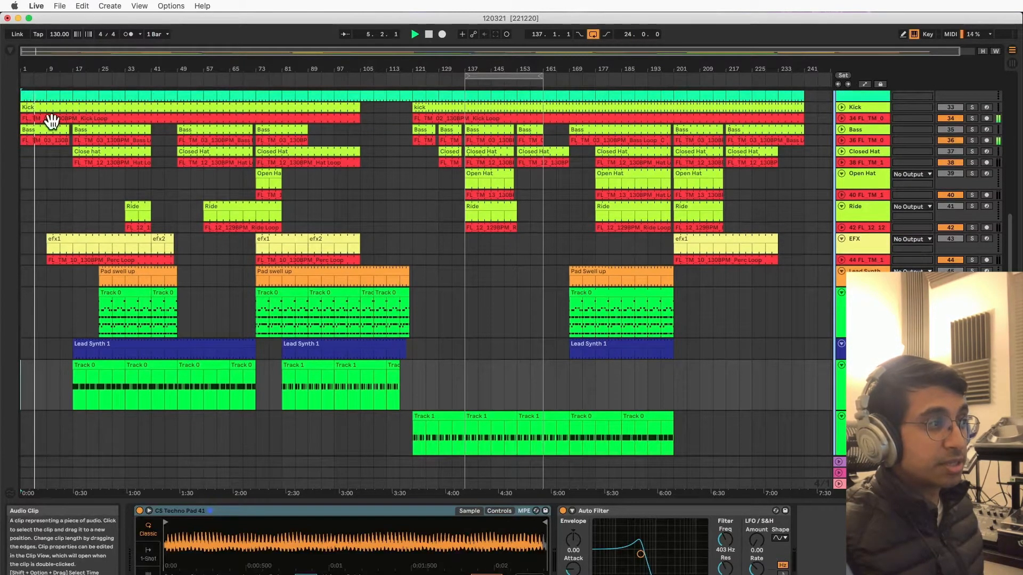
{"action": "scroll", "coordinate": [56, 160], "scroll_direction": "down", "scroll_amount": 2}
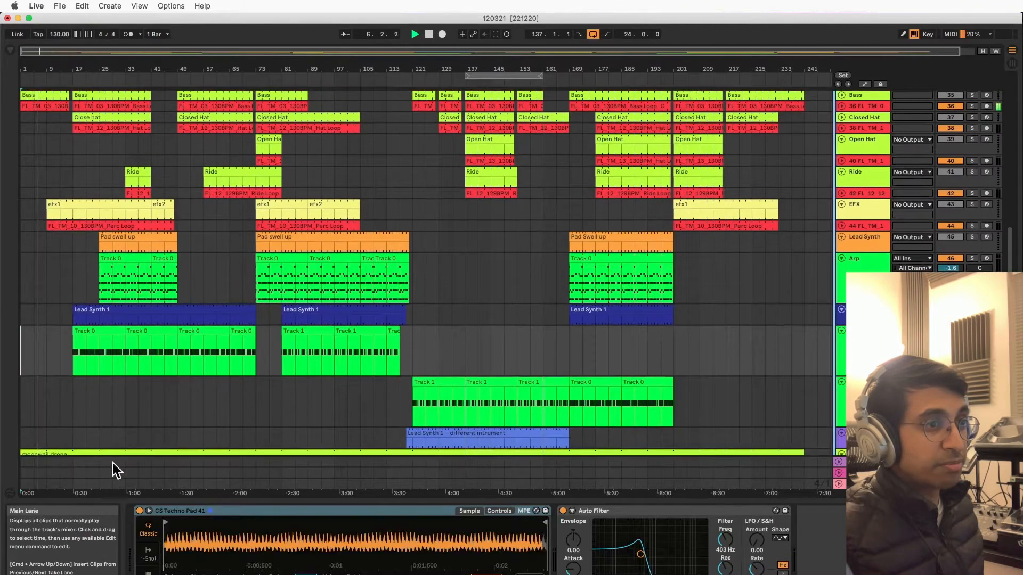
{"action": "scroll", "coordinate": [122, 461], "scroll_direction": "down", "scroll_amount": 1}
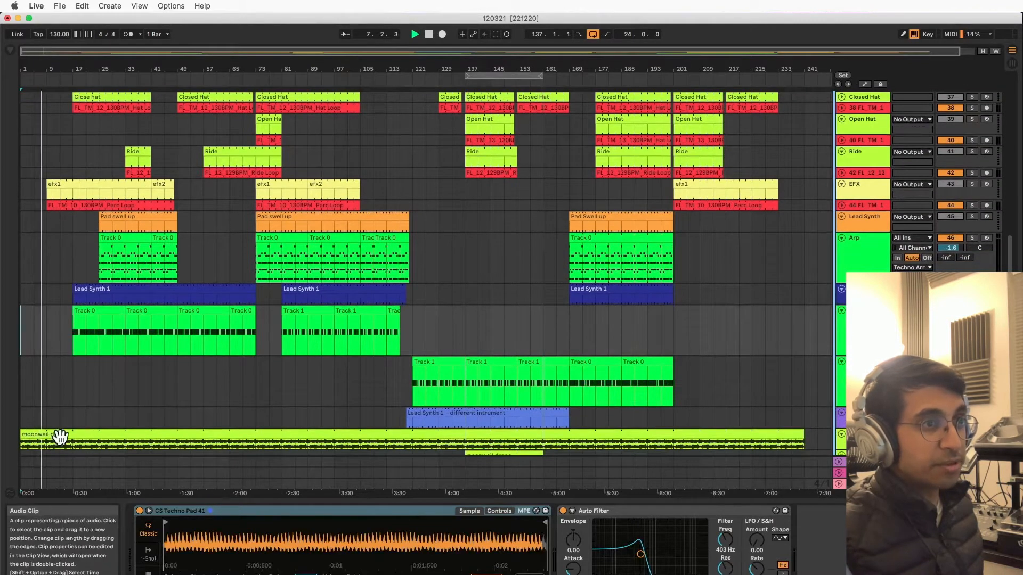
{"action": "scroll", "coordinate": [58, 434], "scroll_direction": "up", "scroll_amount": 2}
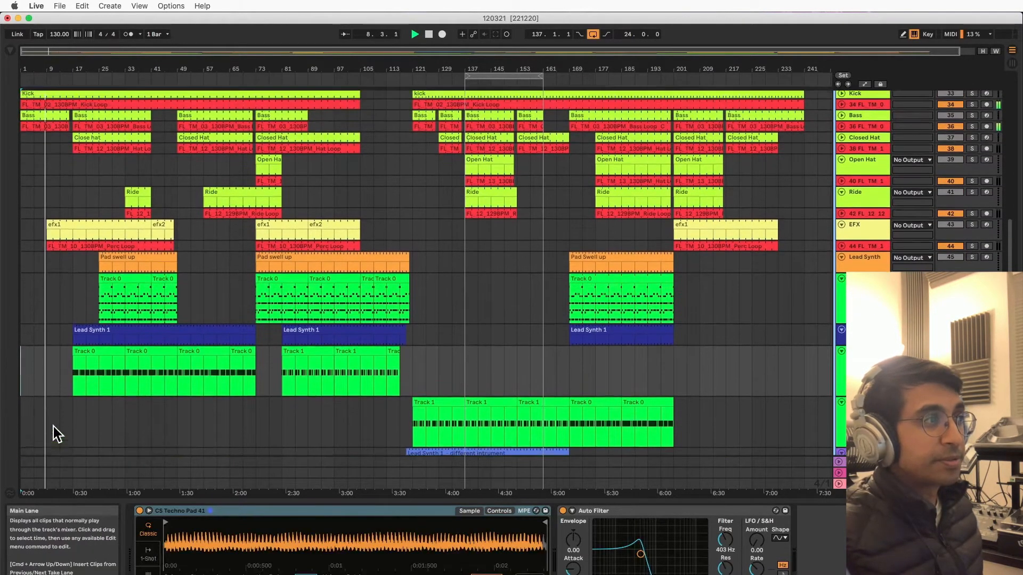
{"action": "scroll", "coordinate": [37, 391], "scroll_direction": "up", "scroll_amount": 4}
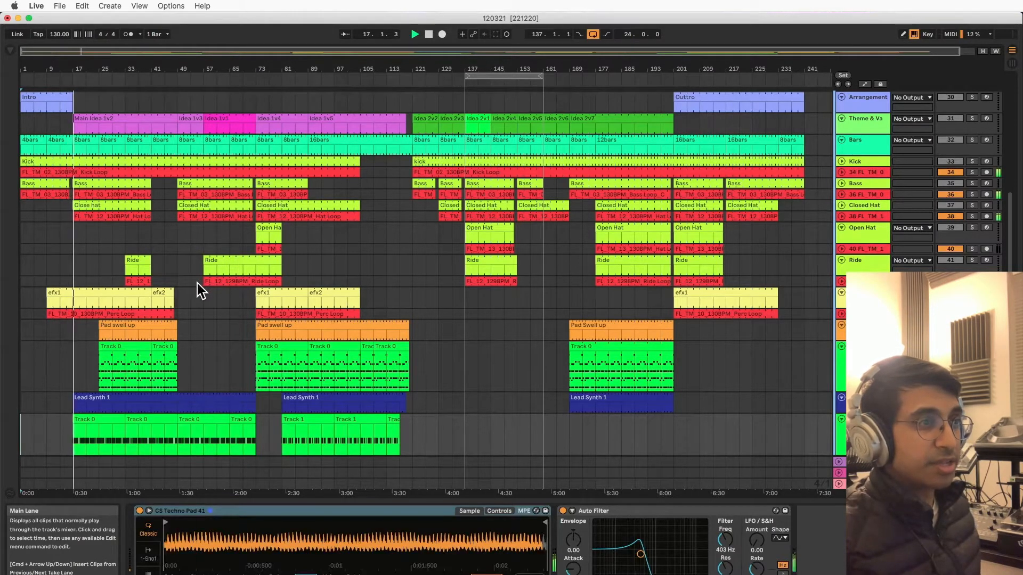
{"action": "scroll", "coordinate": [197, 283], "scroll_direction": "down", "scroll_amount": 4}
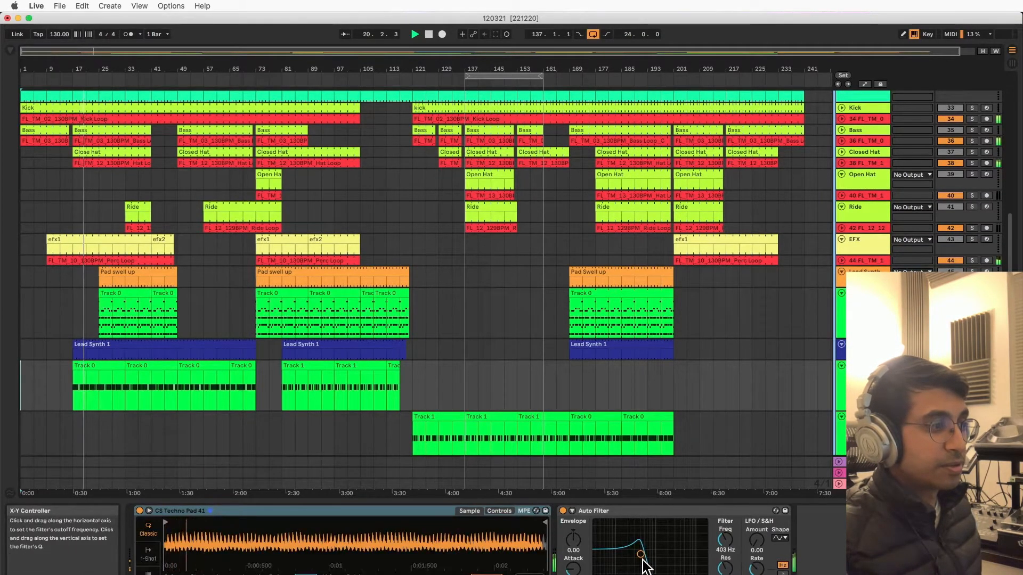
- Sweep the Lead track's Auto Filter cutoff during playback, ending at 1.08 kHz with high resonance, and set the LFO amount to 16.0
{"action": "left_click_drag", "start_coordinate": [641, 555], "coordinate": [731, 551]}
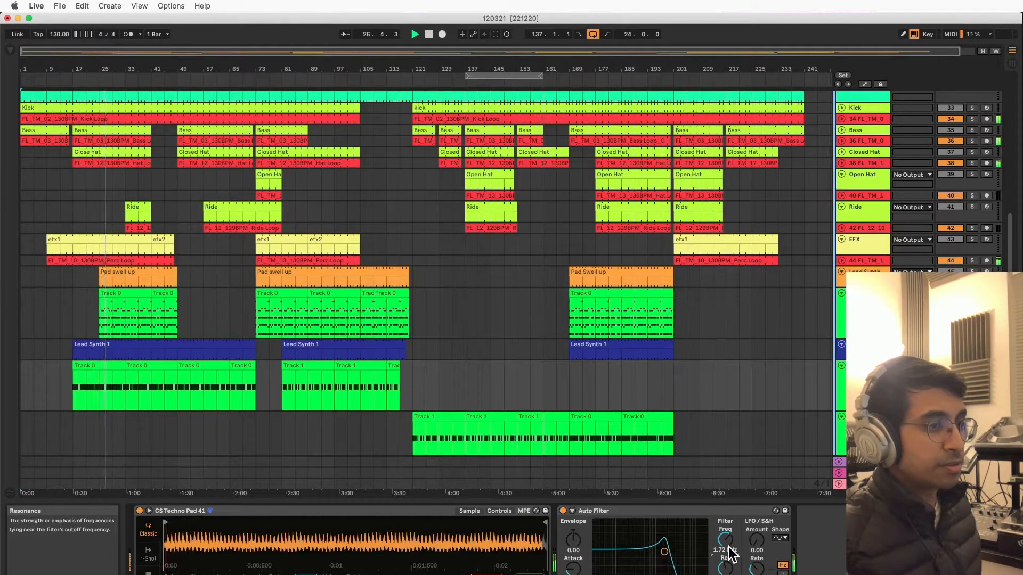
{"action": "left_click_drag", "start_coordinate": [728, 547], "coordinate": [722, 561]}
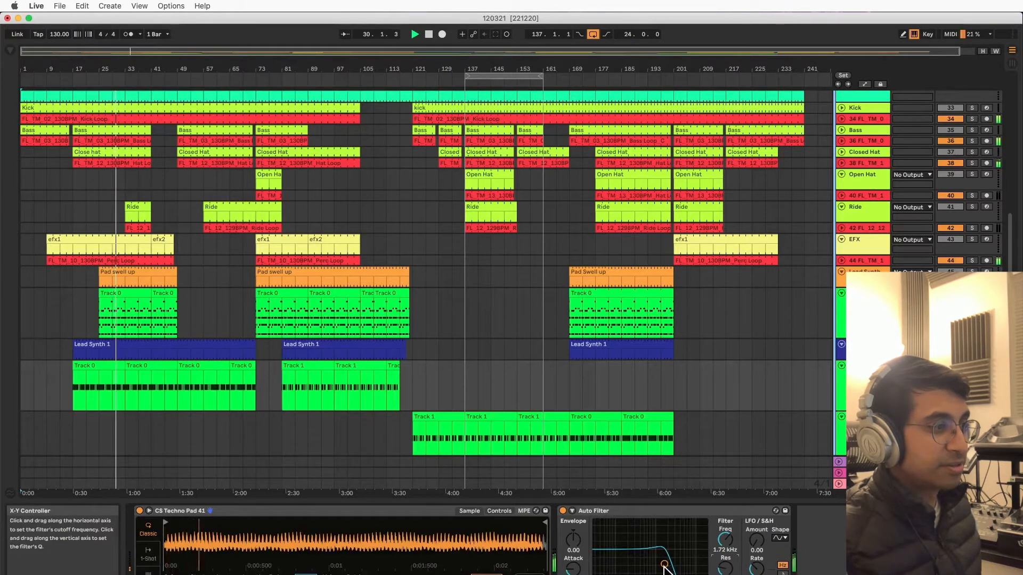
{"action": "left_click_drag", "start_coordinate": [666, 565], "coordinate": [642, 562]}
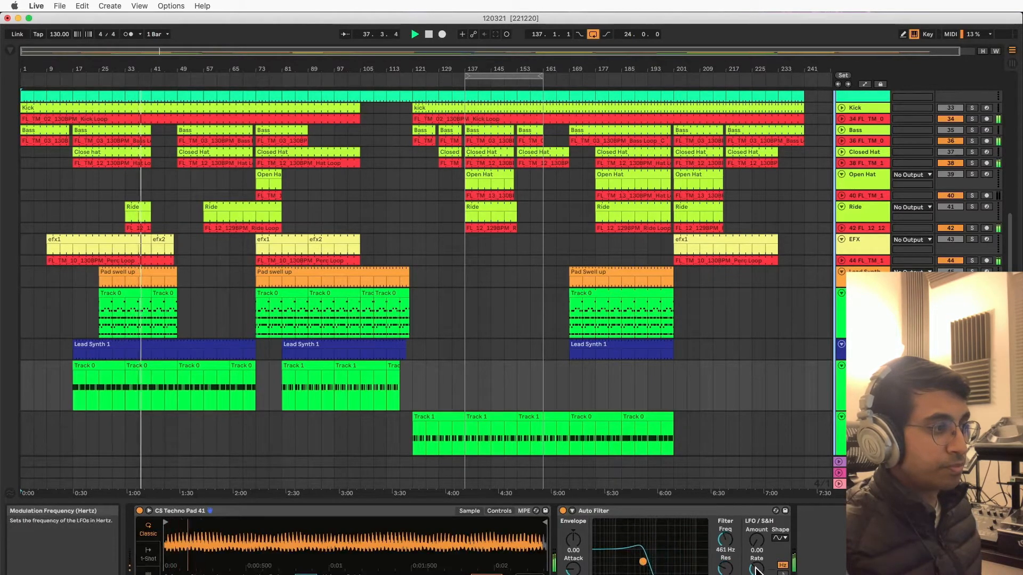
{"action": "left_click_drag", "start_coordinate": [756, 540], "coordinate": [769, 514]}
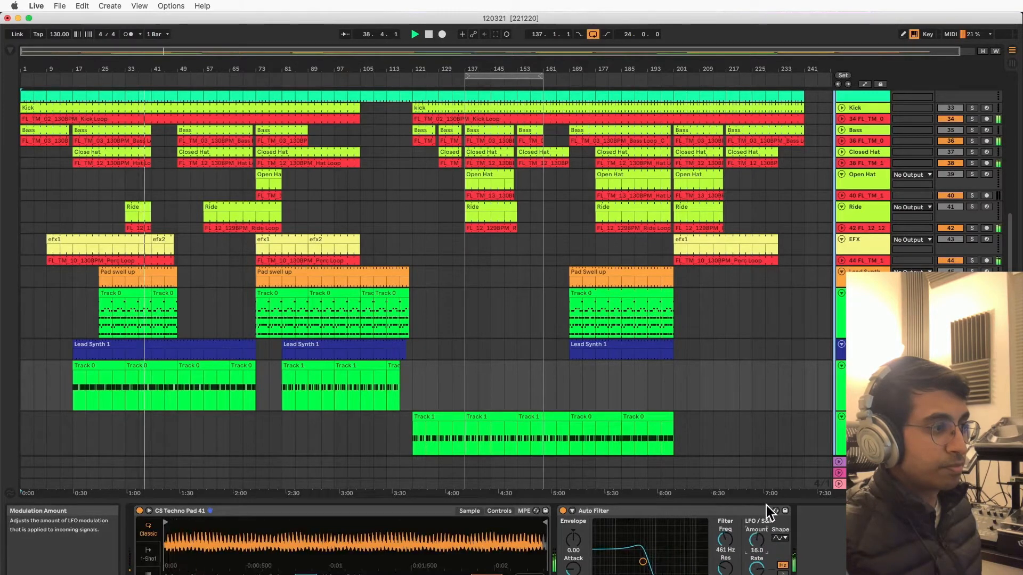
{"action": "left_click_drag", "start_coordinate": [648, 568], "coordinate": [656, 539]}
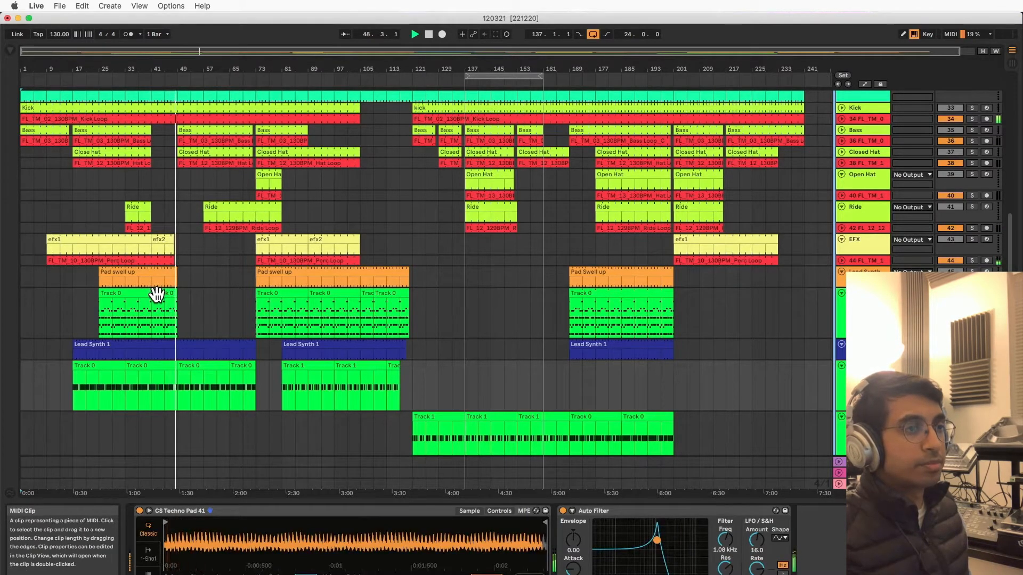
- Raise the Lead's Auto Filter cutoff to 5.16 kHz, set its LFO amount to 6.43, and lower the cutoff to 3.37 kHz with reduced resonance
{"action": "left_click", "coordinate": [218, 364]}
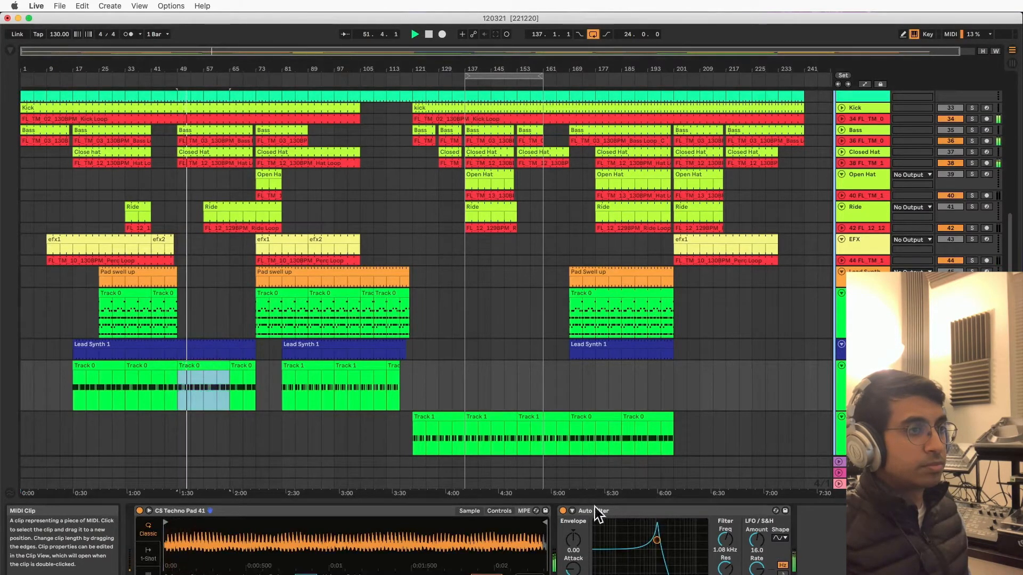
{"action": "left_click_drag", "start_coordinate": [656, 540], "coordinate": [685, 548]}
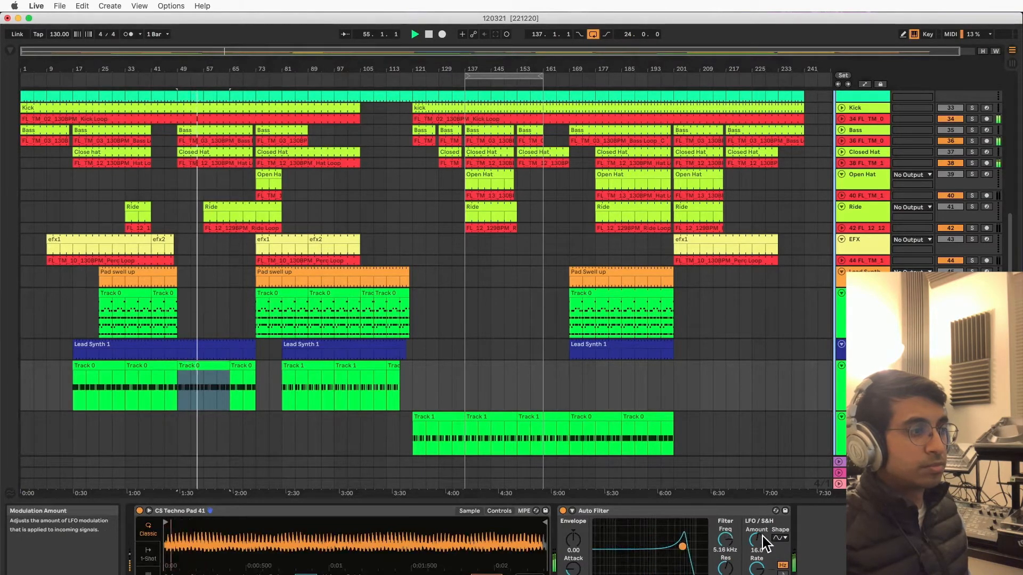
{"action": "left_click_drag", "start_coordinate": [761, 541], "coordinate": [759, 573]}
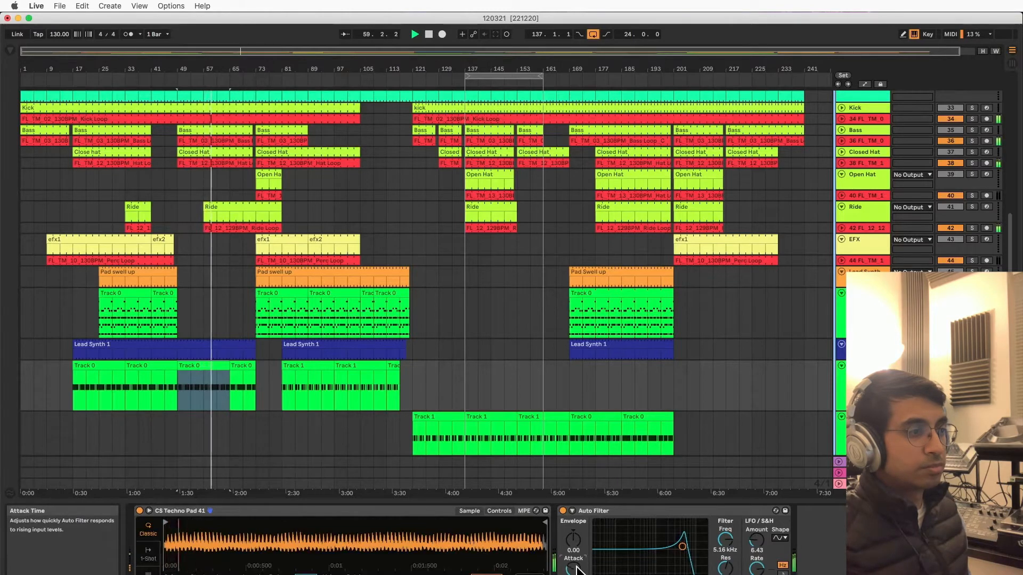
{"action": "mouse_move", "coordinate": [579, 549]}
{"action": "left_mouse_down"}
{"action": "mouse_move", "coordinate": [581, 513]}
{"action": "mouse_move", "coordinate": [579, 540]}
{"action": "left_mouse_up"}
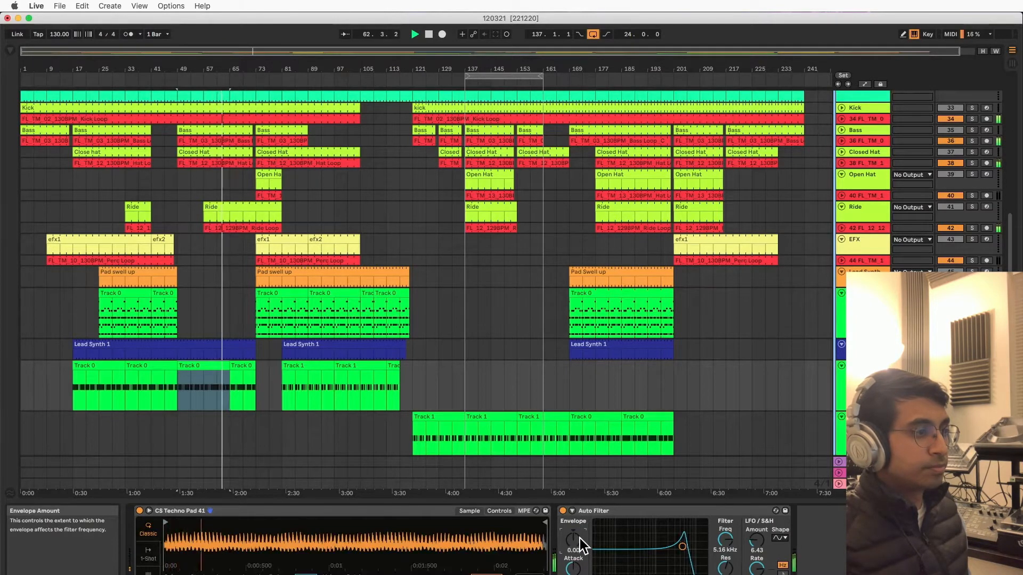
{"action": "left_click_drag", "start_coordinate": [683, 547], "coordinate": [675, 569]}
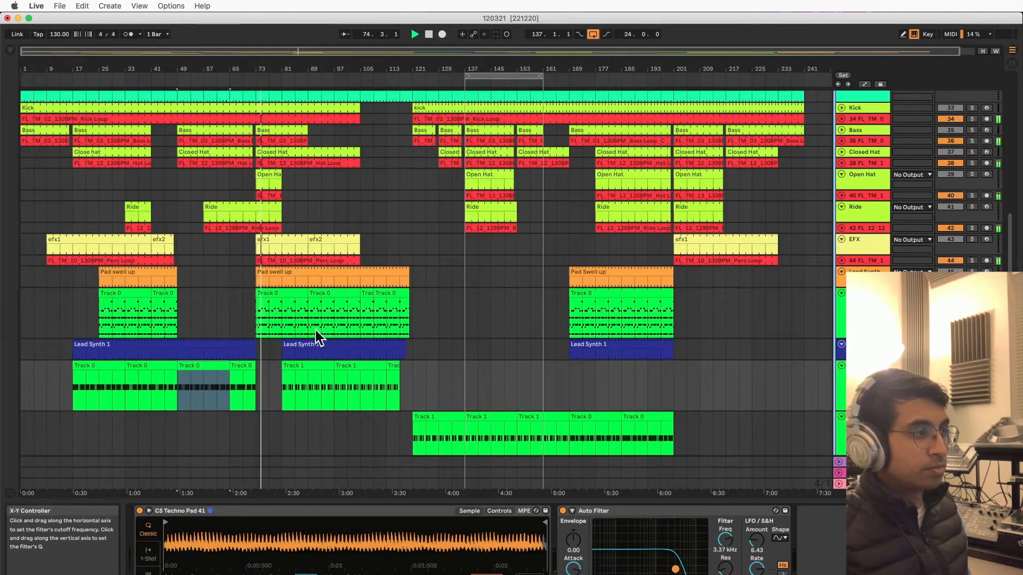
- Select the Arp track and set its Auto Filter's LFO amount to 15.0 during playback
{"action": "left_click", "coordinate": [750, 312]}
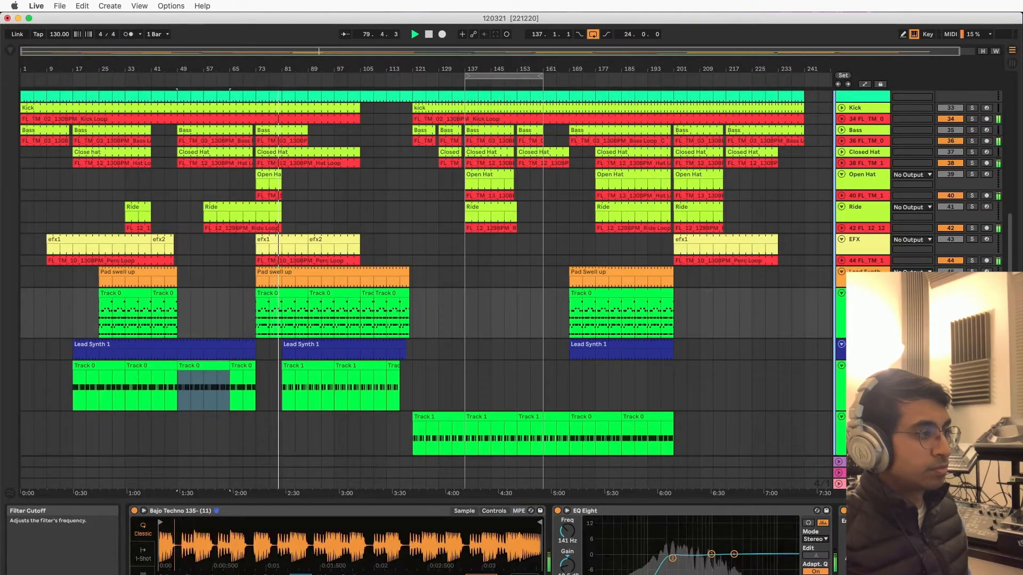
{"action": "left_click_drag", "start_coordinate": [921, 574], "coordinate": [940, 574]}
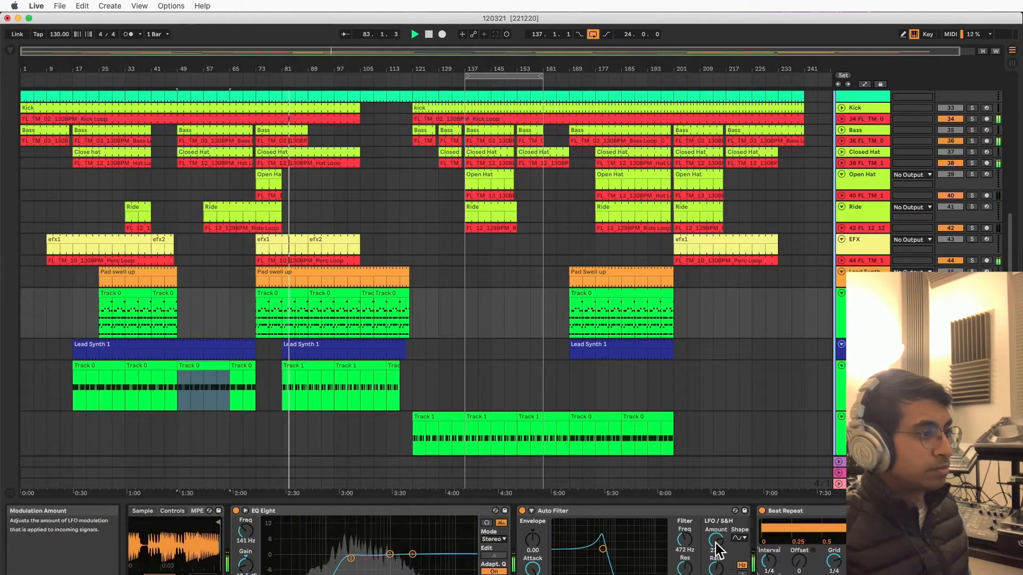
{"action": "left_click_drag", "start_coordinate": [716, 541], "coordinate": [717, 558]}
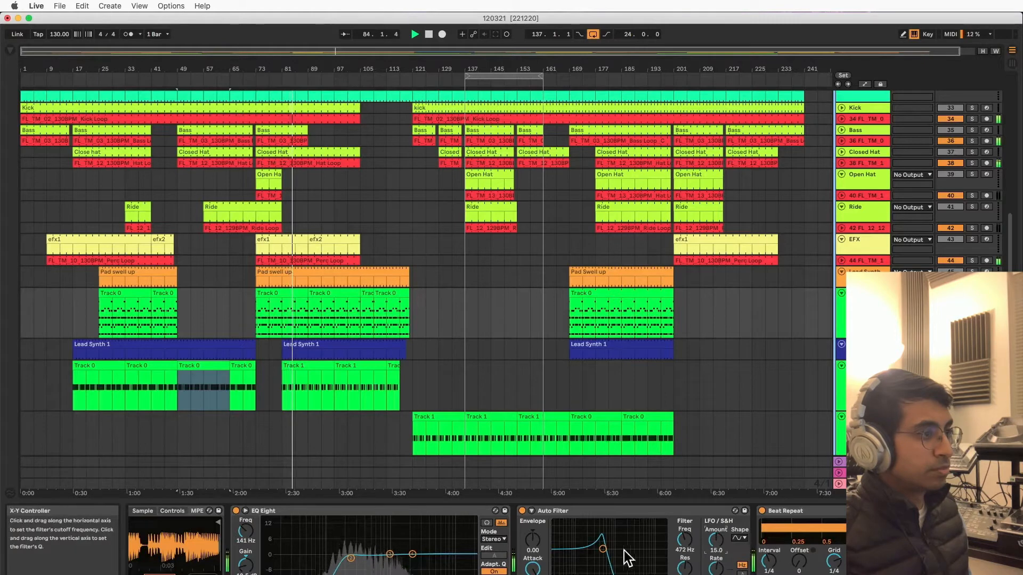
- Sweep the Arp's Auto Filter cutoff up to 4.98 kHz and back down to 840 Hz, with reduced resonance
{"action": "left_click_drag", "start_coordinate": [604, 550], "coordinate": [622, 548]}
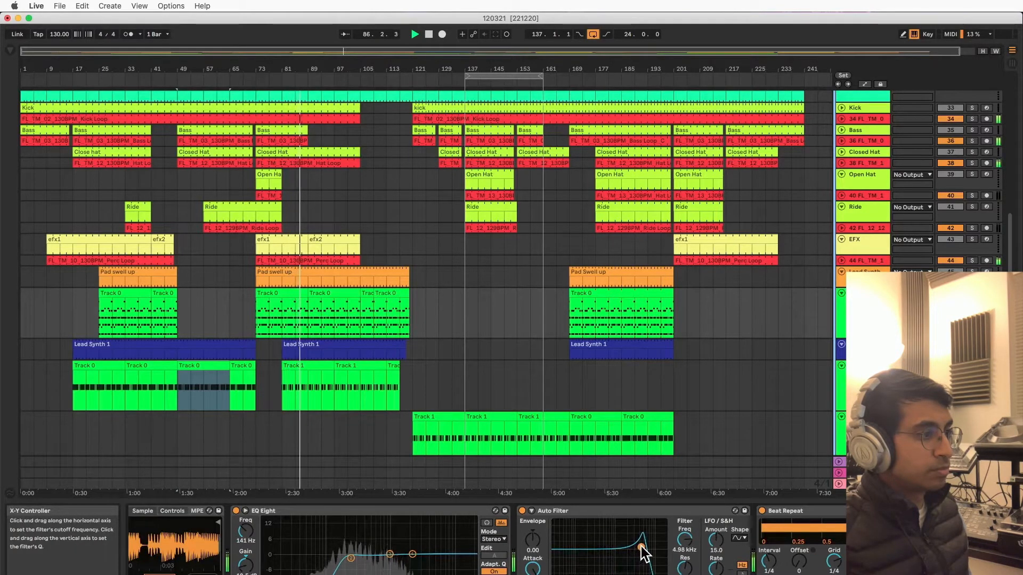
{"action": "left_click_drag", "start_coordinate": [684, 548], "coordinate": [687, 564]}
{"action": "left_click_drag", "start_coordinate": [688, 536], "coordinate": [685, 574]}
{"action": "left_click_drag", "start_coordinate": [686, 537], "coordinate": [686, 567]}
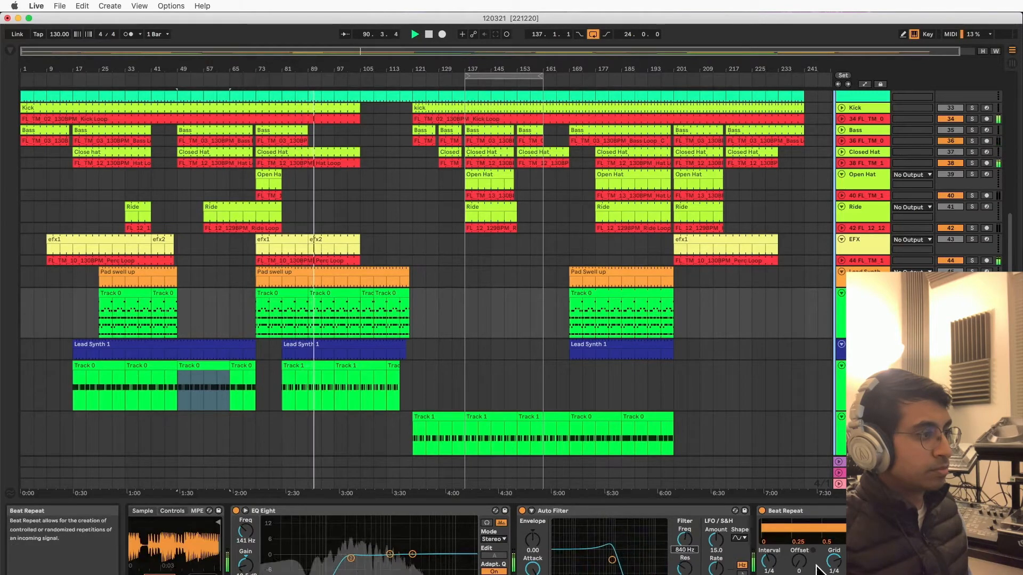
- Set the Arp's Beat Repeat interval to 1/2, and sweep its Auto Filter cutoff up to 3.49 kHz and back to 2.28 kHz
{"action": "left_click_drag", "start_coordinate": [796, 571], "coordinate": [794, 571]}
{"action": "left_click", "coordinate": [766, 563]}
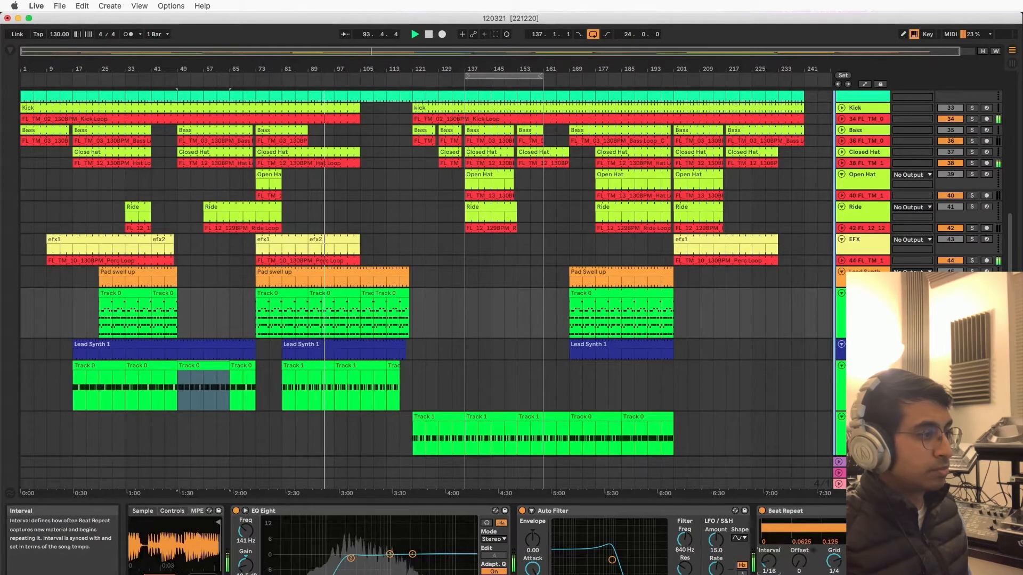
{"action": "left_click_drag", "start_coordinate": [768, 561], "coordinate": [769, 544]}
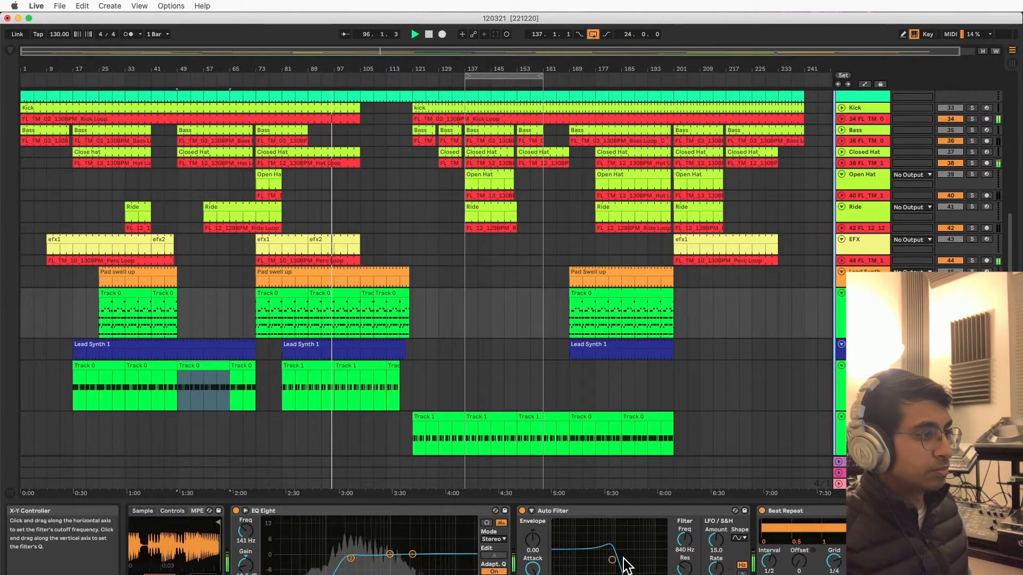
{"action": "mouse_move", "coordinate": [626, 565]}
{"action": "left_mouse_down"}
{"action": "mouse_move", "coordinate": [618, 560]}
{"action": "mouse_move", "coordinate": [636, 550]}
{"action": "left_mouse_up"}
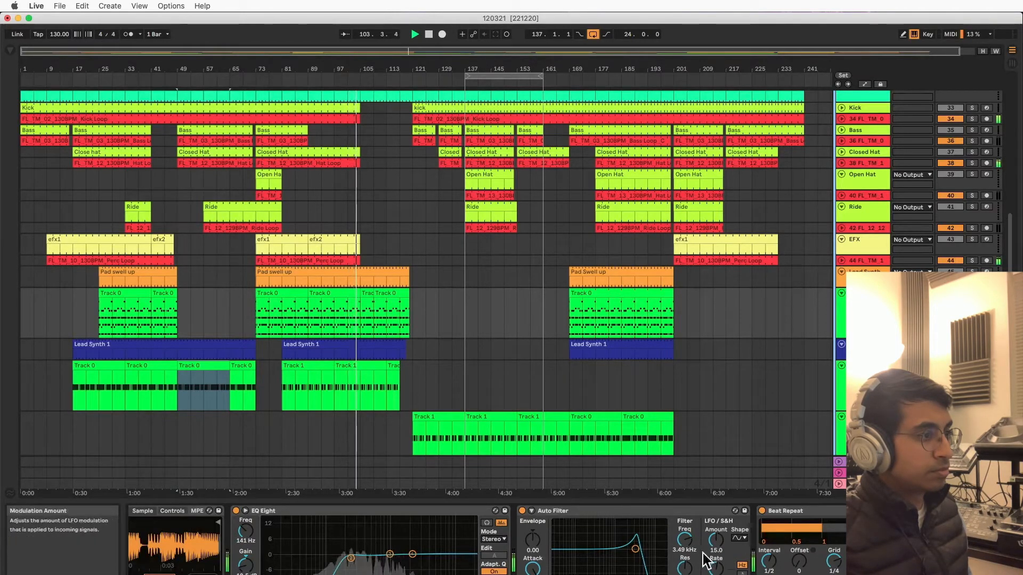
{"action": "mouse_move", "coordinate": [644, 551]}
{"action": "left_mouse_down"}
{"action": "mouse_move", "coordinate": [606, 555]}
{"action": "mouse_move", "coordinate": [628, 556]}
{"action": "left_mouse_up"}
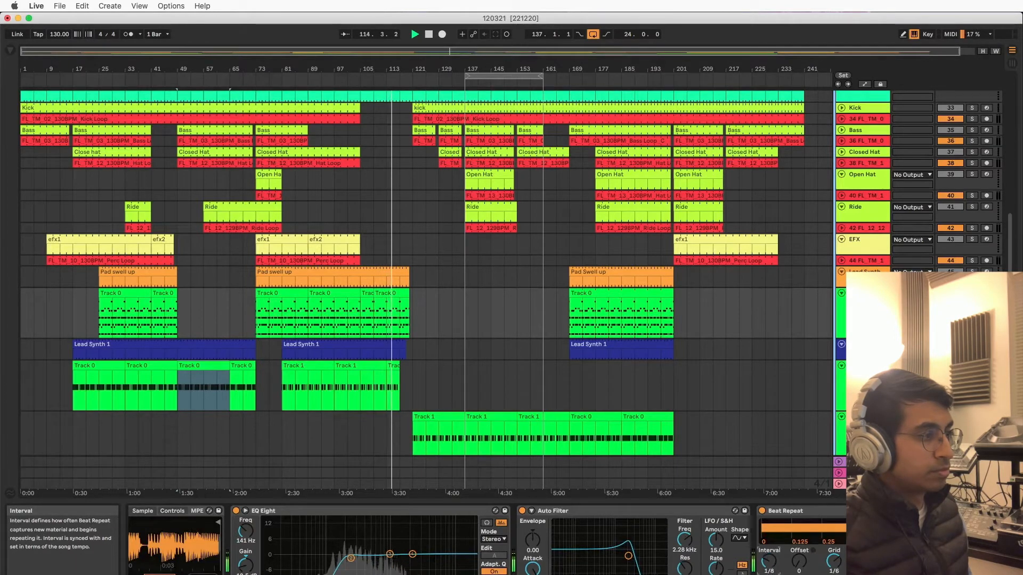
- Set the Arp's Beat Repeat interval to 1/32 and its Auto Filter to a 2.20 kHz cutoff with an LFO amount of 0.00
{"action": "left_click_drag", "start_coordinate": [769, 568], "coordinate": [785, 516]}
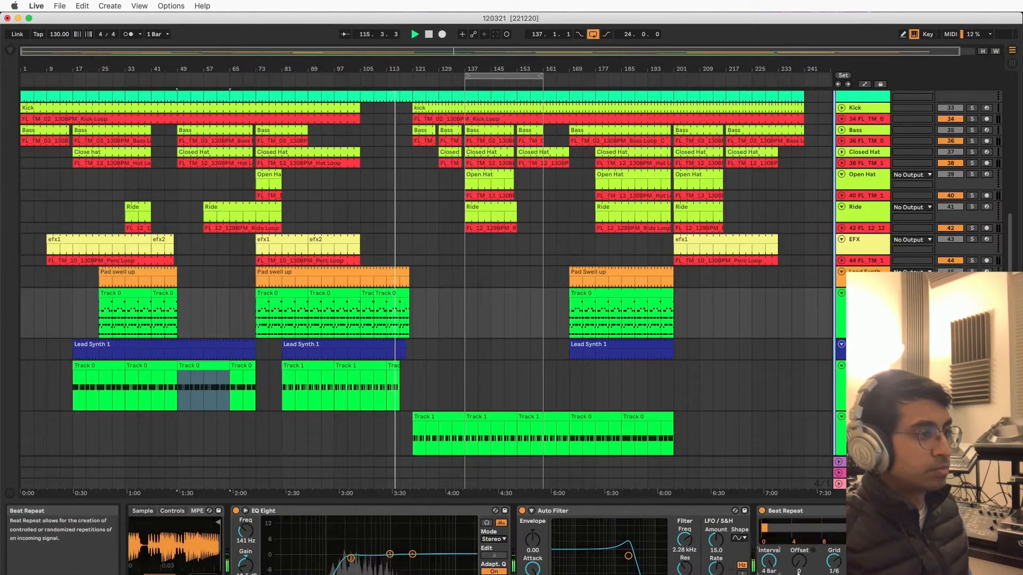
{"action": "left_click_drag", "start_coordinate": [772, 568], "coordinate": [772, 574]}
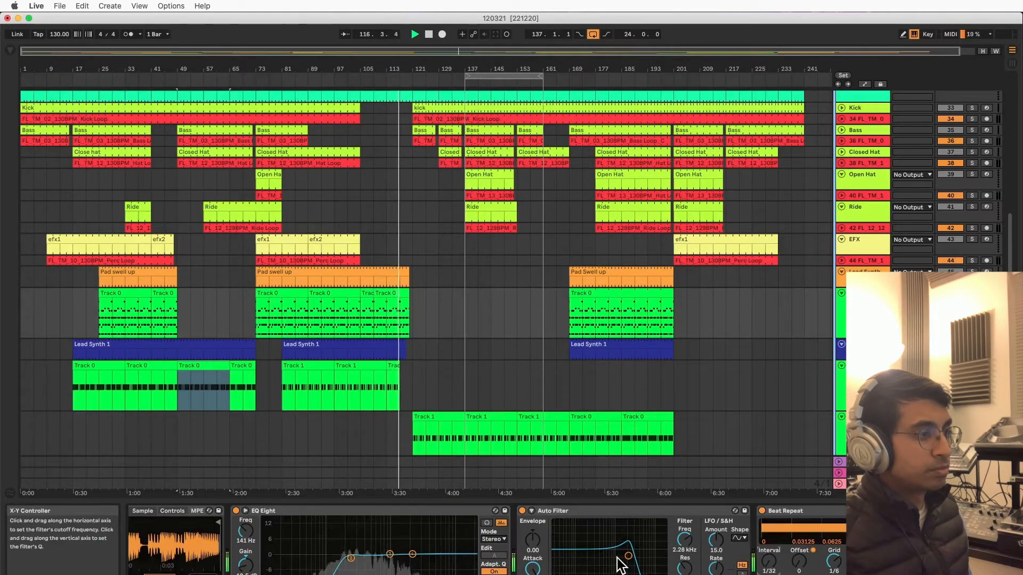
{"action": "left_click_drag", "start_coordinate": [631, 559], "coordinate": [714, 559]}
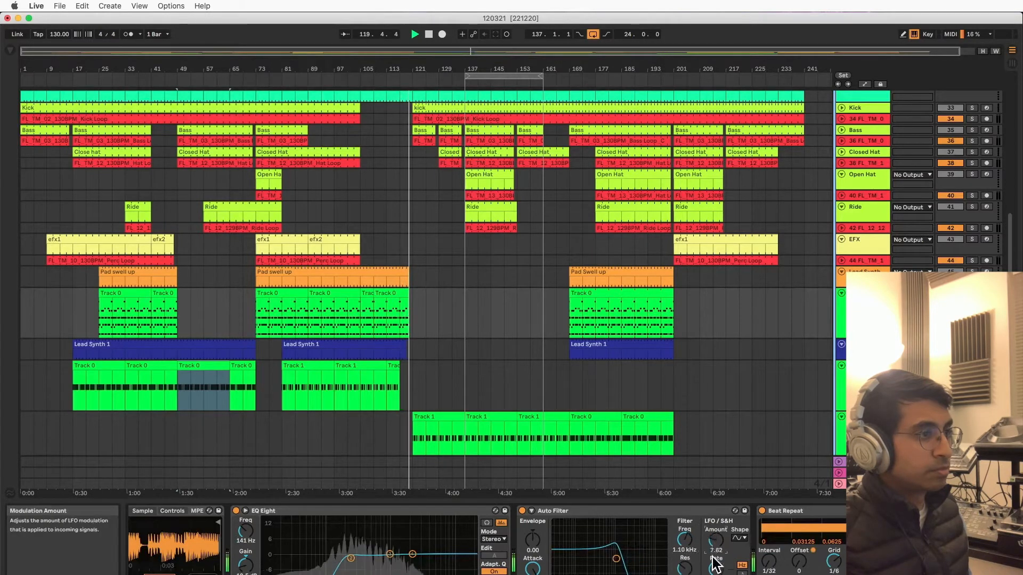
{"action": "left_click_drag", "start_coordinate": [616, 558], "coordinate": [627, 553]}
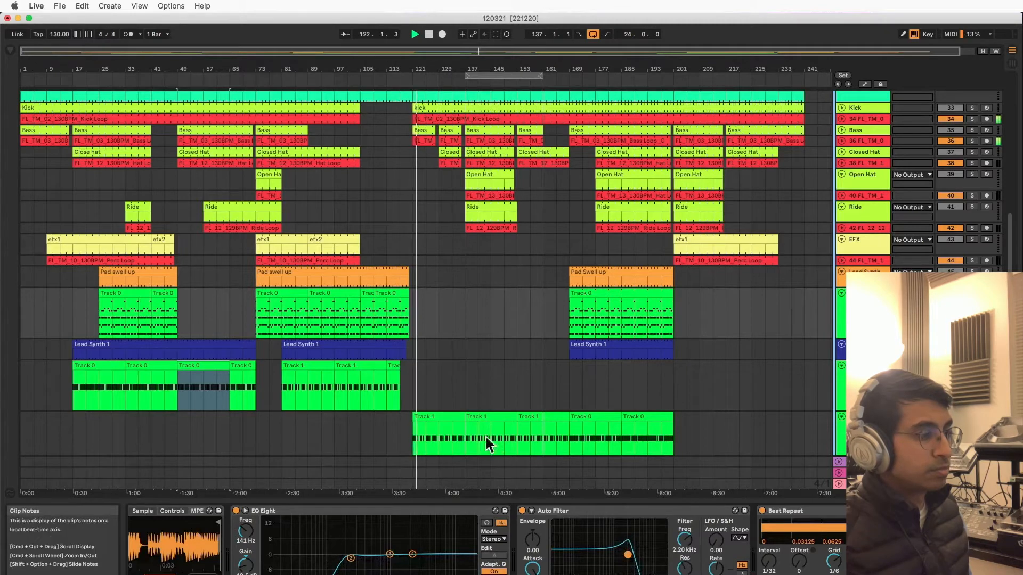
- Select the second lead track's first Track 1 clip and gradually raise its Auto Filter cutoff to 3.14 kHz with higher resonance
{"action": "left_click", "coordinate": [438, 421]}
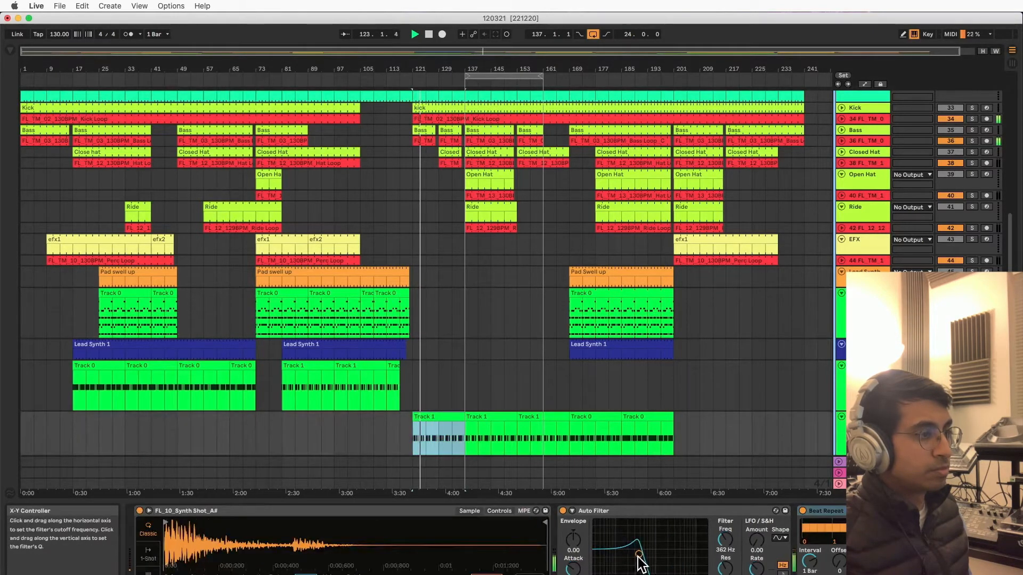
{"action": "mouse_move", "coordinate": [639, 555]}
{"action": "left_mouse_down"}
{"action": "mouse_move", "coordinate": [665, 554]}
{"action": "mouse_move", "coordinate": [628, 542]}
{"action": "mouse_move", "coordinate": [641, 550]}
{"action": "left_mouse_up"}
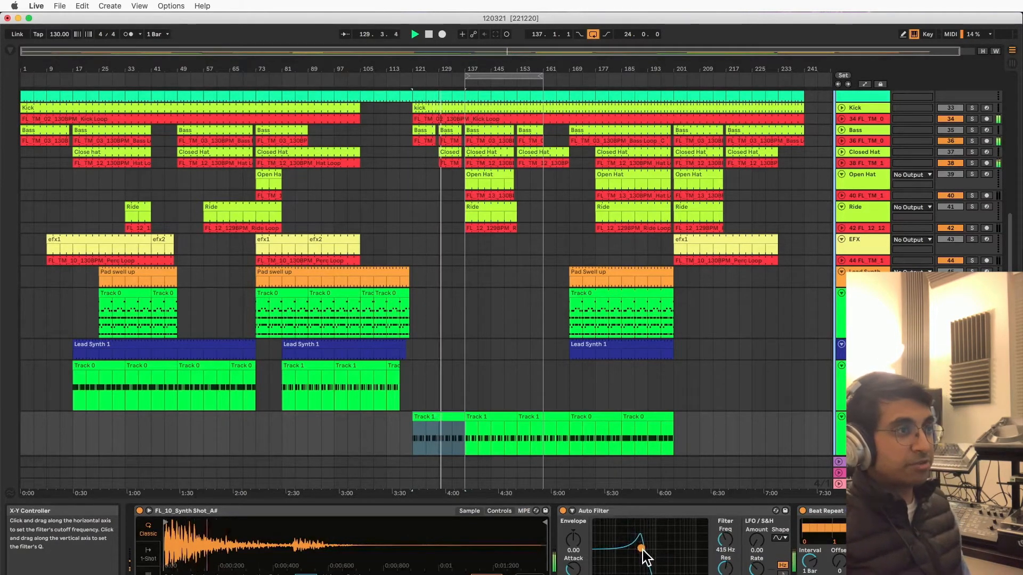
{"action": "left_click_drag", "start_coordinate": [642, 550], "coordinate": [656, 553]}
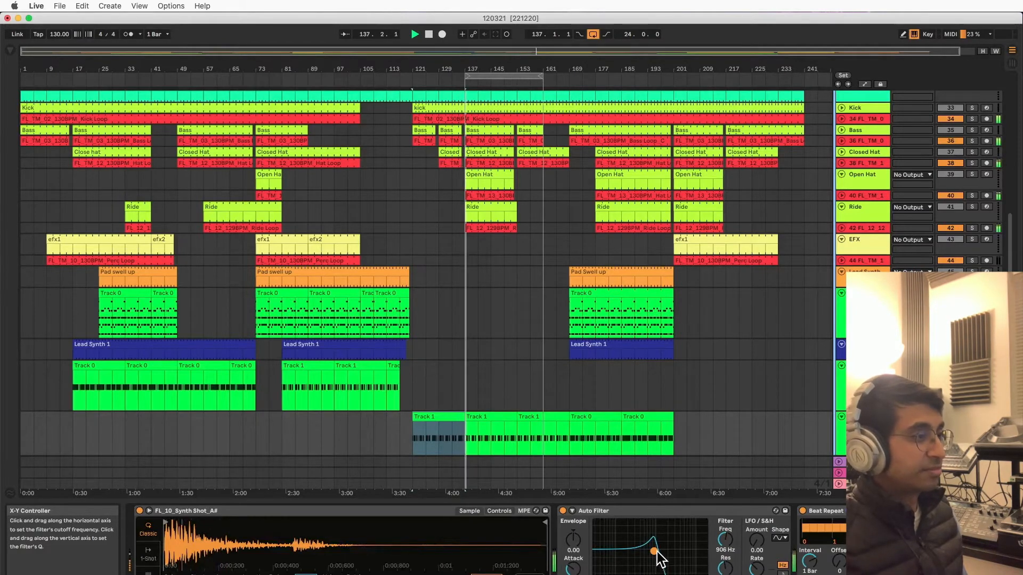
{"action": "left_click_drag", "start_coordinate": [657, 552], "coordinate": [678, 549]}
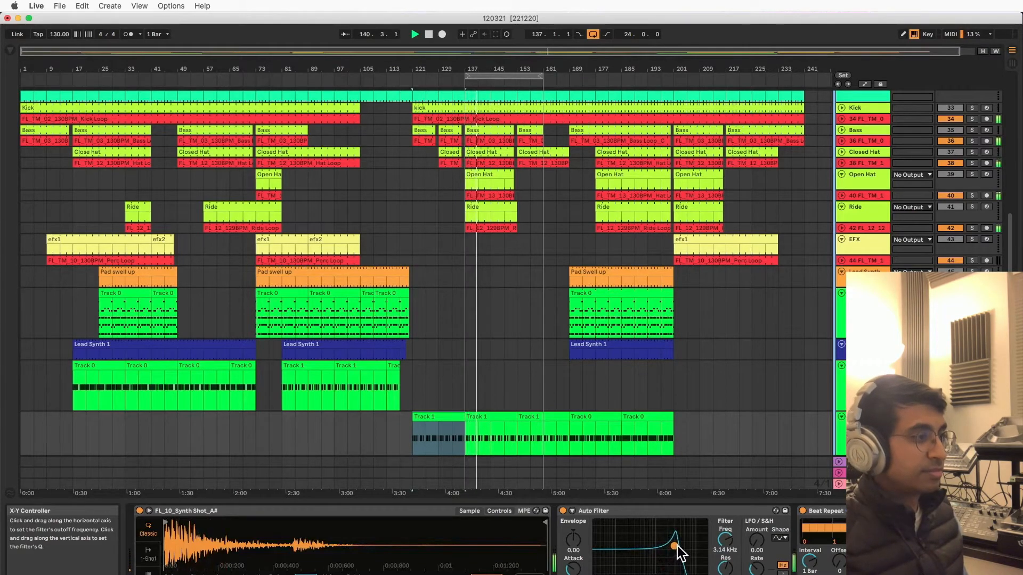
- Show the browser, clear the Drone search, and expand the Soundtoys folder among the VST plug-ins
{"action": "left_click", "coordinate": [11, 50]}
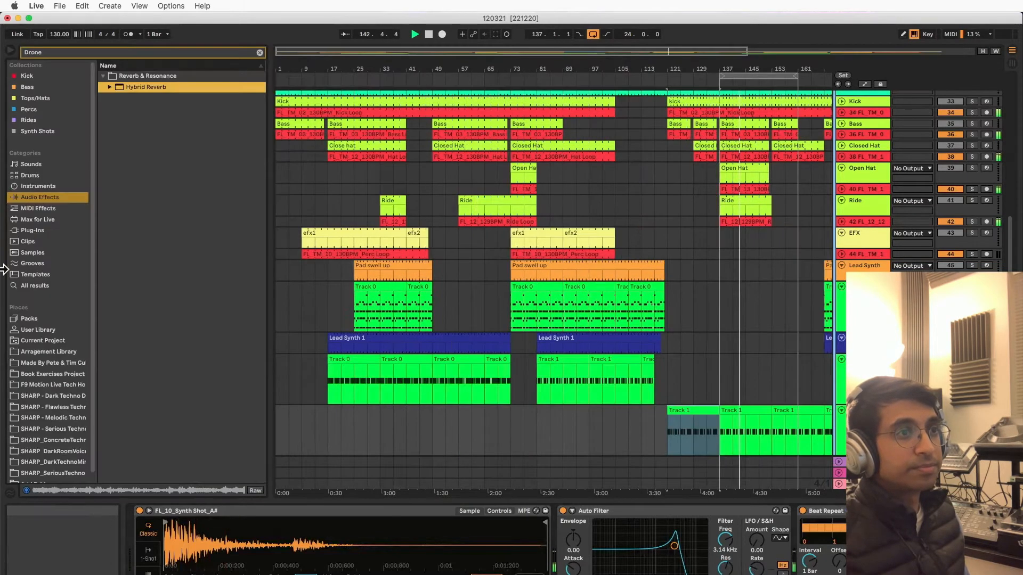
{"action": "left_click", "coordinate": [45, 230]}
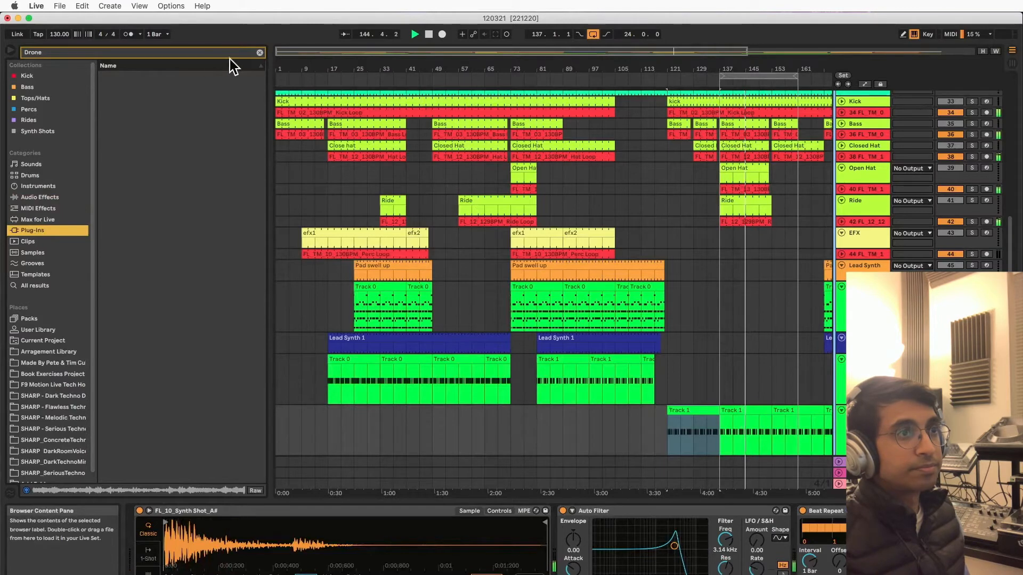
{"action": "left_click", "coordinate": [259, 52]}
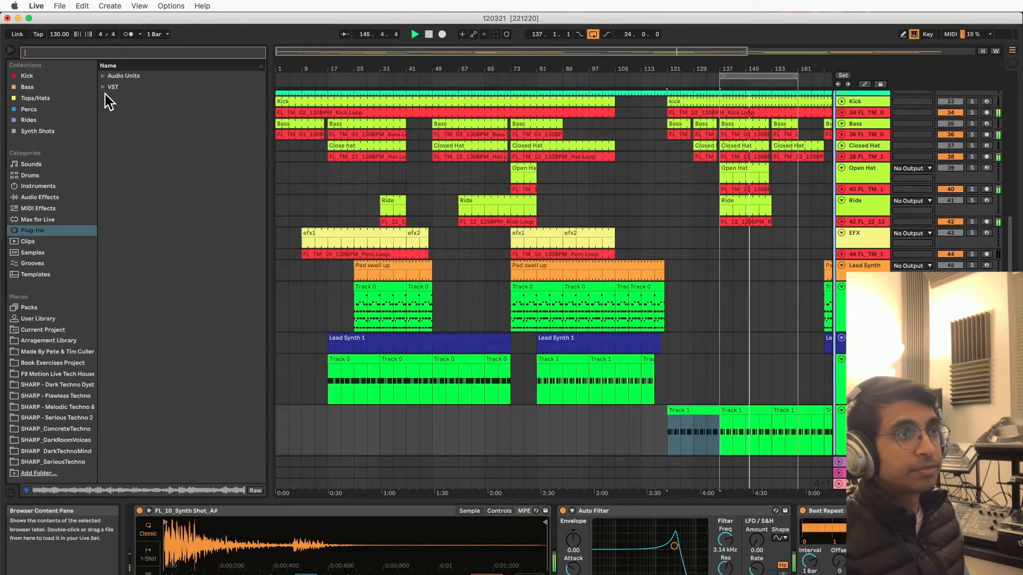
{"action": "left_click", "coordinate": [104, 88]}
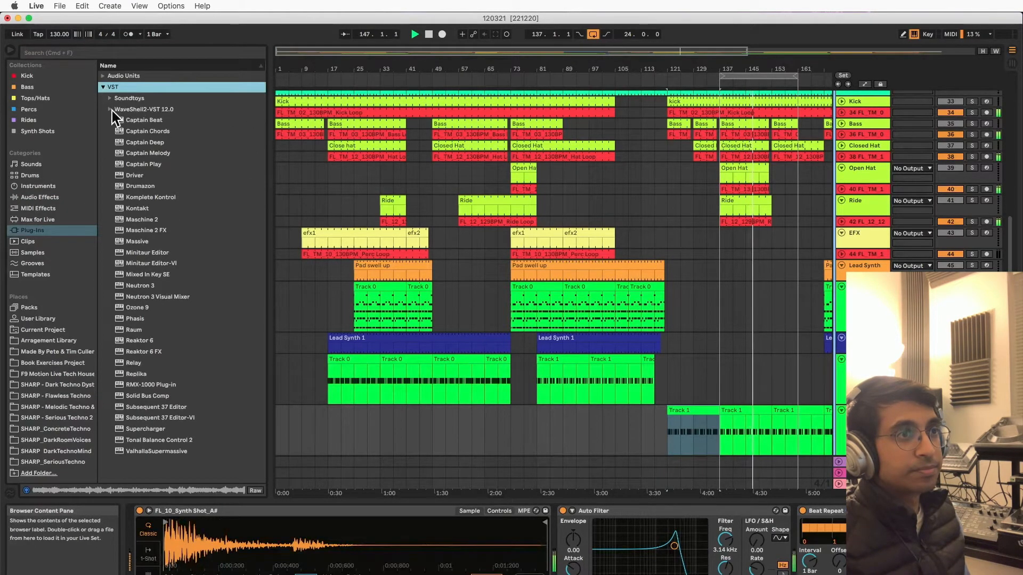
{"action": "left_click", "coordinate": [111, 109]}
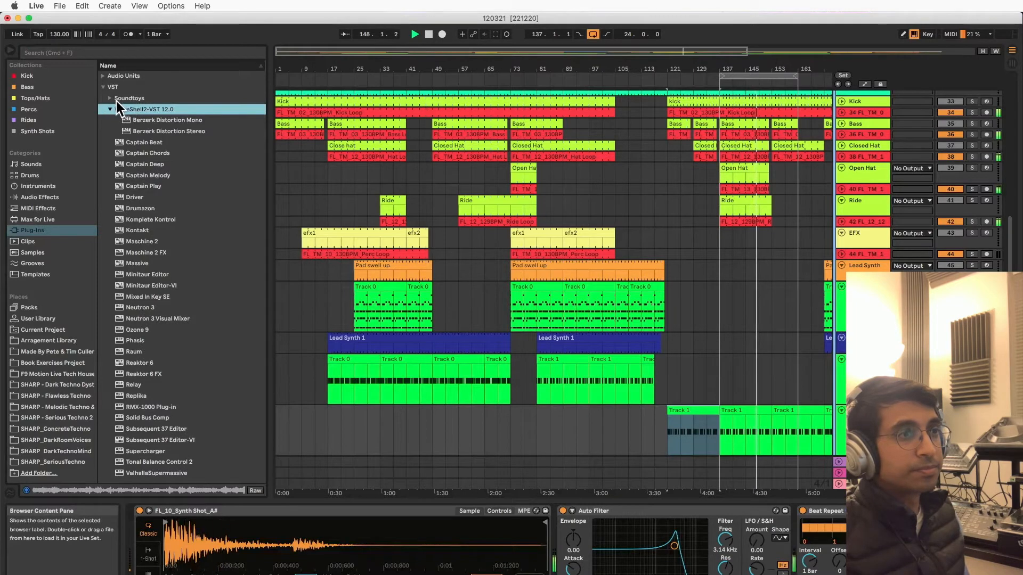
{"action": "left_click", "coordinate": [110, 98]}
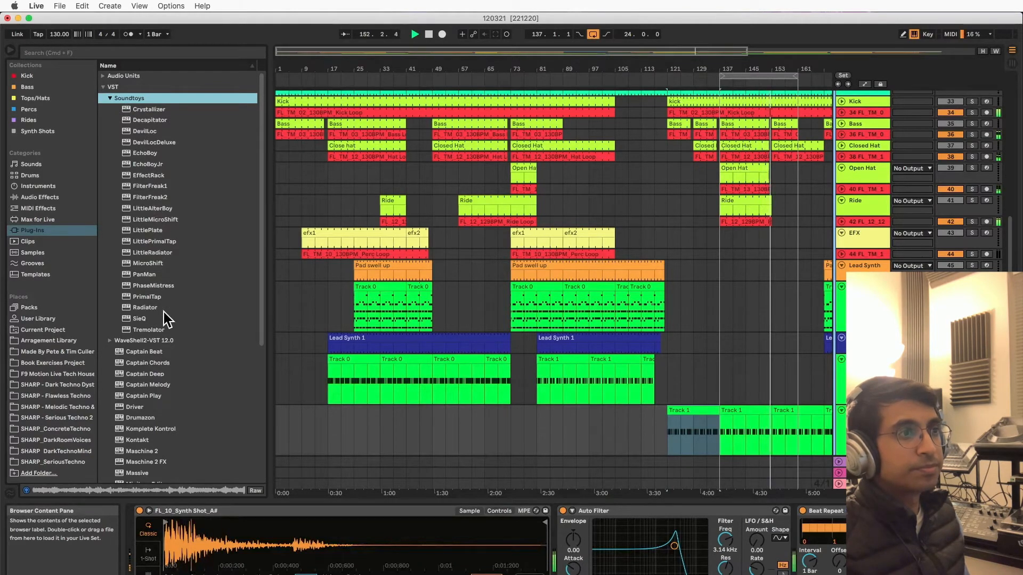
- Insert FilterFreak2 before the Auto Filter on the second lead track, turn the Auto Filter off, and open the FilterFreak2 window
{"action": "left_click", "coordinate": [153, 200]}
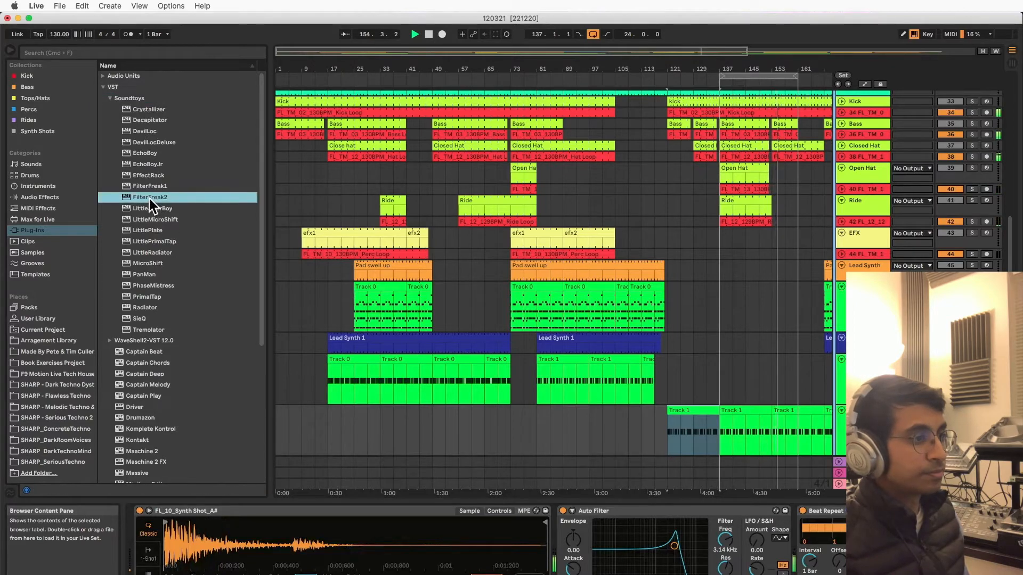
{"action": "left_click_drag", "start_coordinate": [149, 199], "coordinate": [584, 573]}
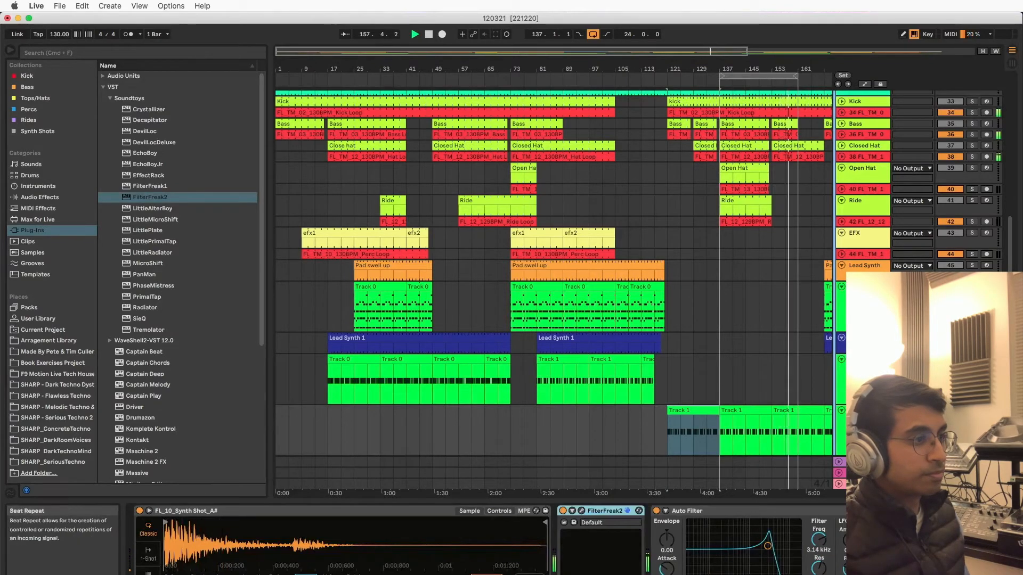
{"action": "left_click", "coordinate": [655, 512]}
{"action": "left_click", "coordinate": [583, 512]}
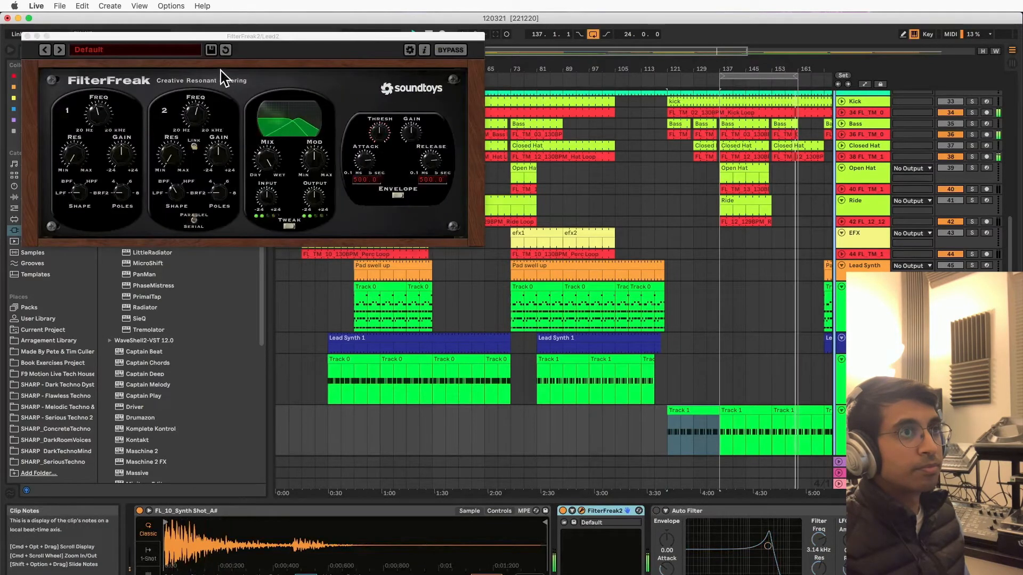
- Load FilterFreak2's Dual Notch Filter preset from Freak-Q and raise its LFO rate
{"action": "left_click", "coordinate": [154, 53]}
{"action": "mouse_move", "coordinate": [155, 56]}
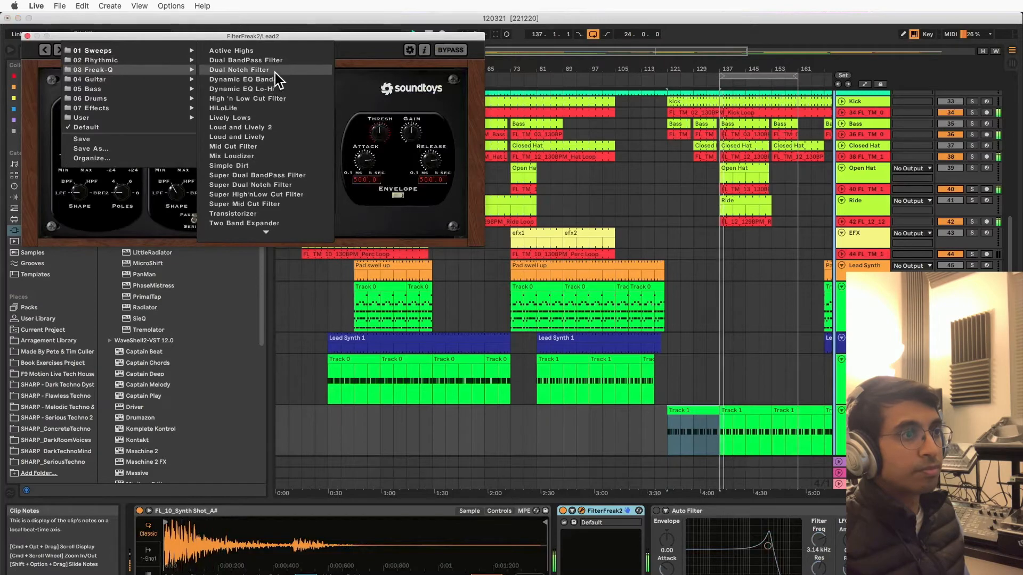
{"action": "left_click", "coordinate": [275, 72]}
{"action": "left_click_drag", "start_coordinate": [283, 40], "coordinate": [311, 251]}
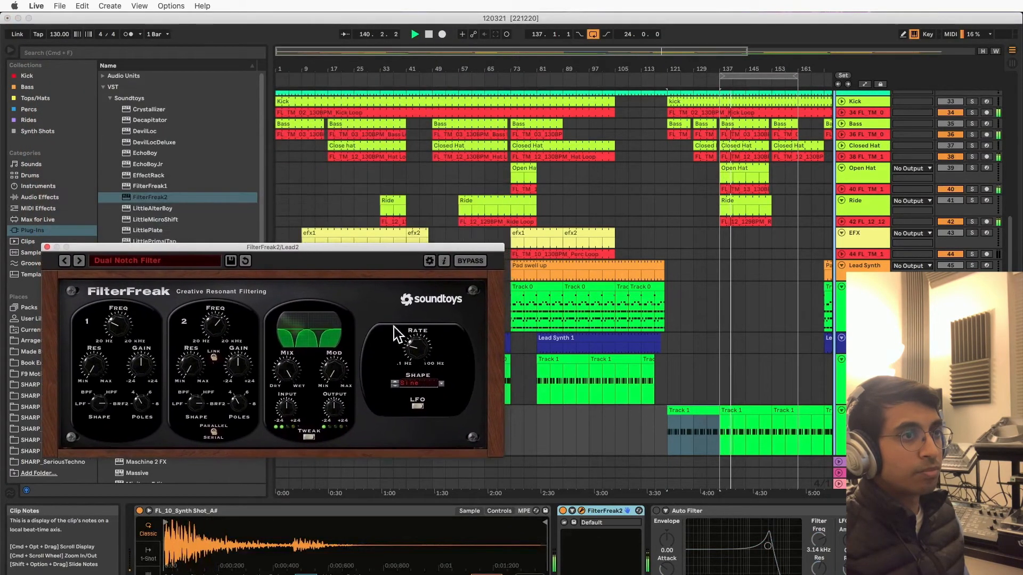
{"action": "left_click_drag", "start_coordinate": [413, 352], "coordinate": [416, 336]}
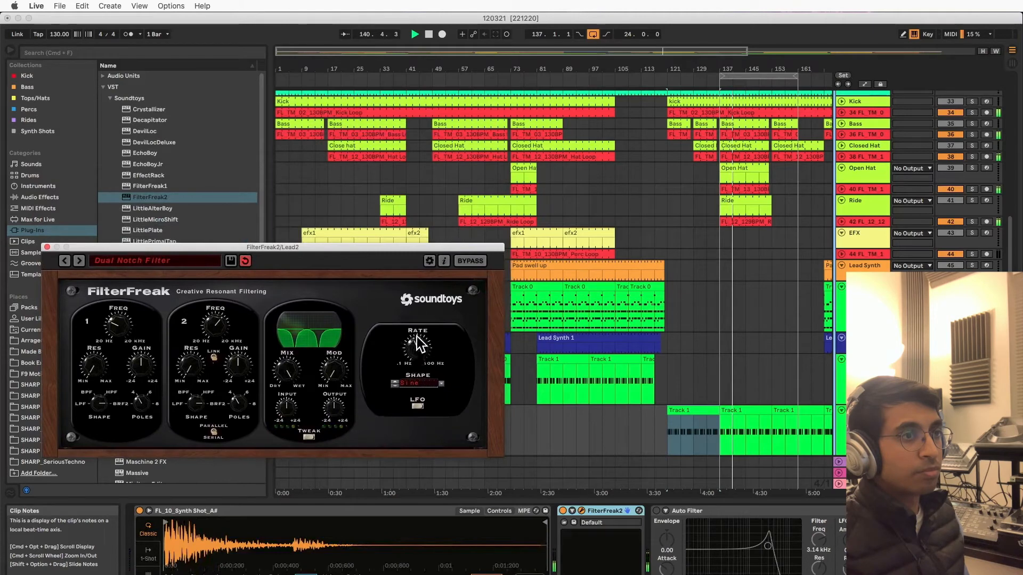
- Load the Knock Knock preset from FilterFreak2's Rhythmic category
{"action": "left_click", "coordinate": [177, 259]}
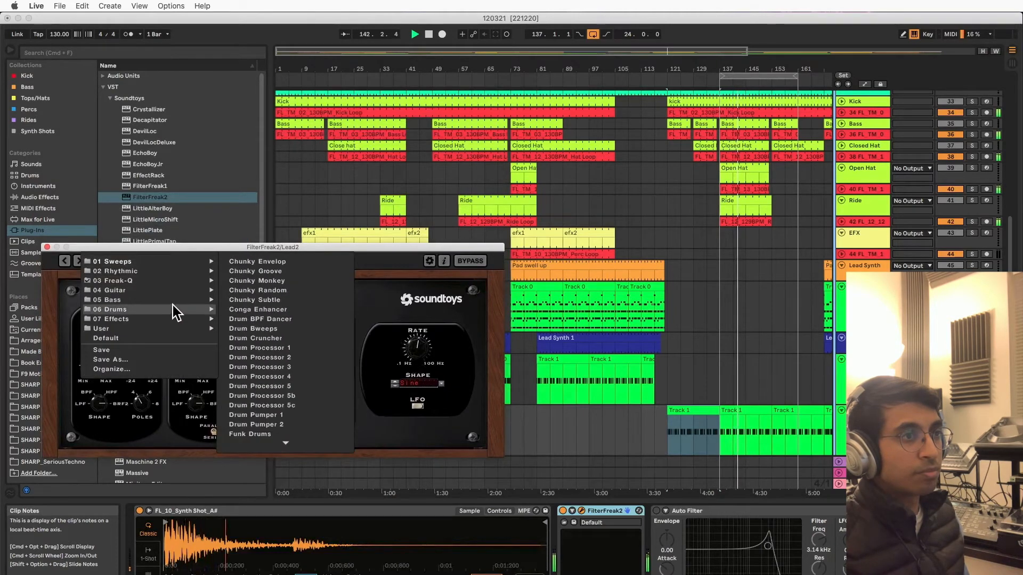
{"action": "mouse_move", "coordinate": [177, 290]}
{"action": "mouse_move", "coordinate": [187, 263]}
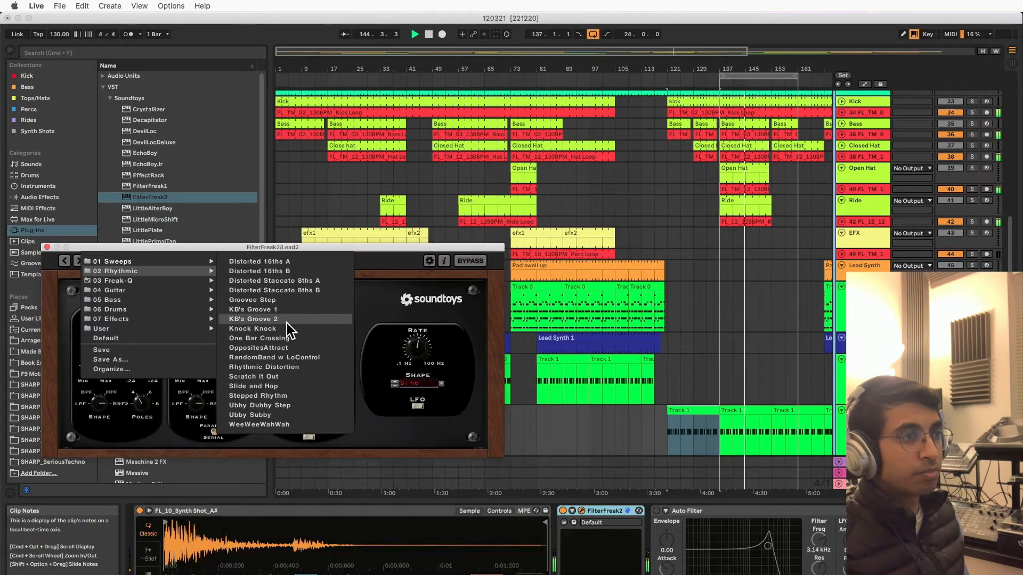
{"action": "left_click", "coordinate": [286, 328]}
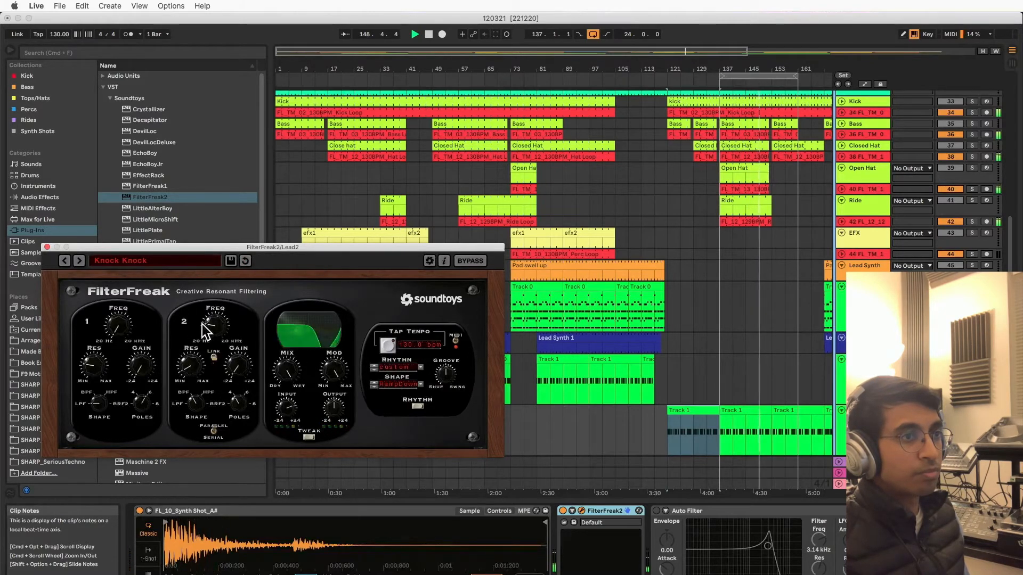
- Audition FilterFreak2's following rhythmic presets One Bar Crossing, OppositesAttract and RandomBand w LoControl
{"action": "left_click", "coordinate": [120, 261]}
{"action": "mouse_move", "coordinate": [112, 309]}
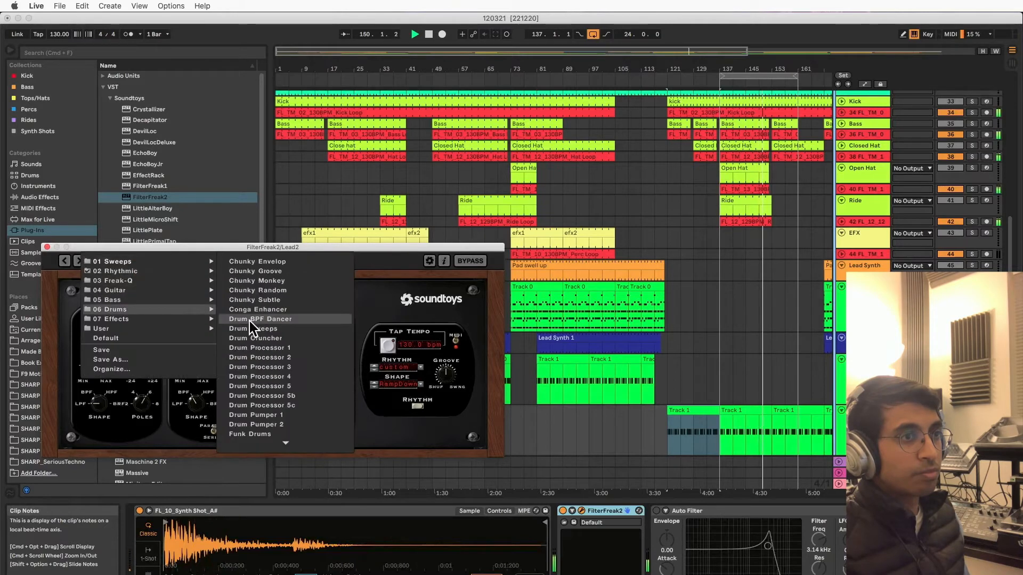
{"action": "left_click", "coordinate": [373, 265]}
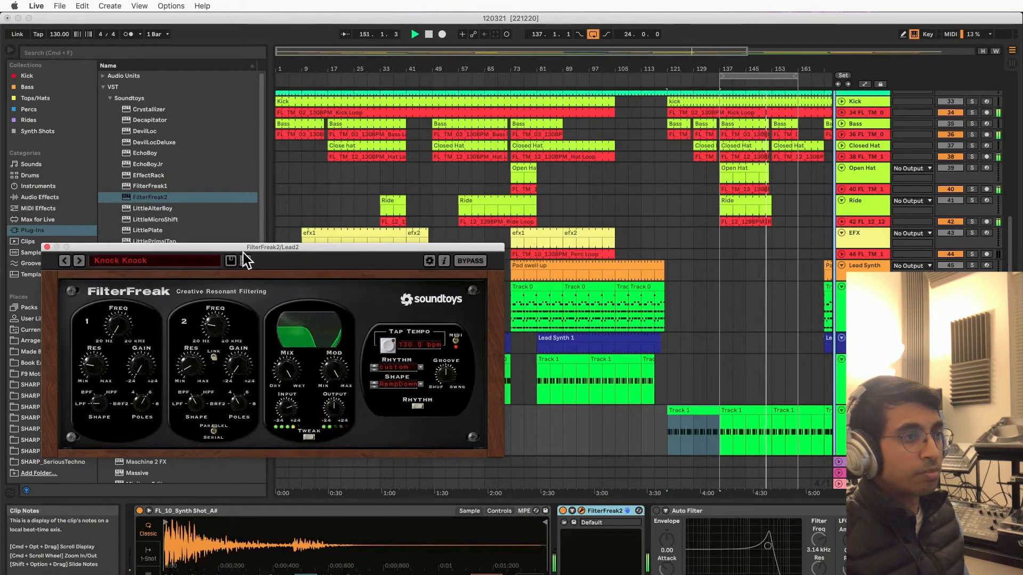
{"action": "left_click", "coordinate": [81, 260]}
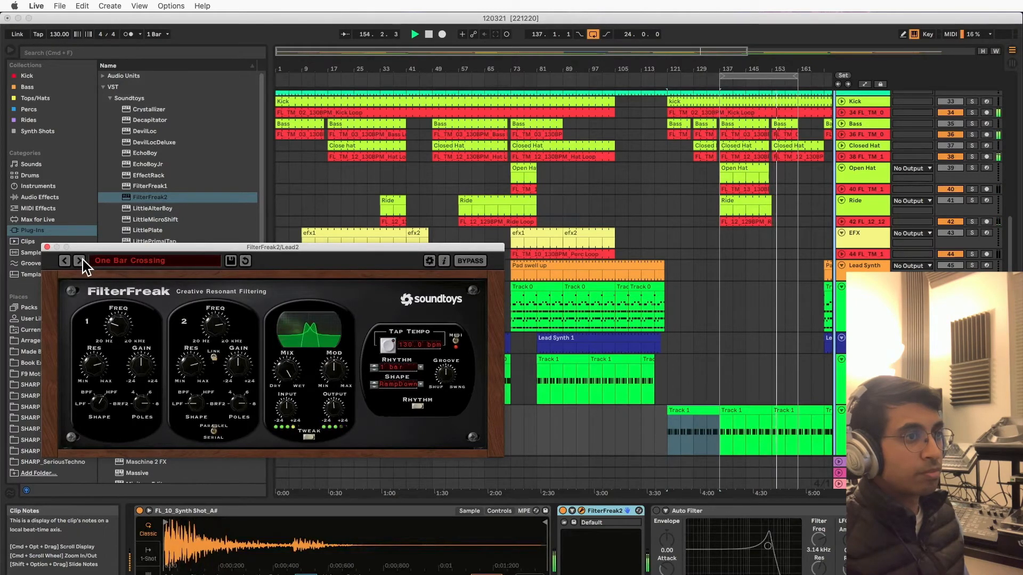
{"action": "left_click", "coordinate": [80, 260]}
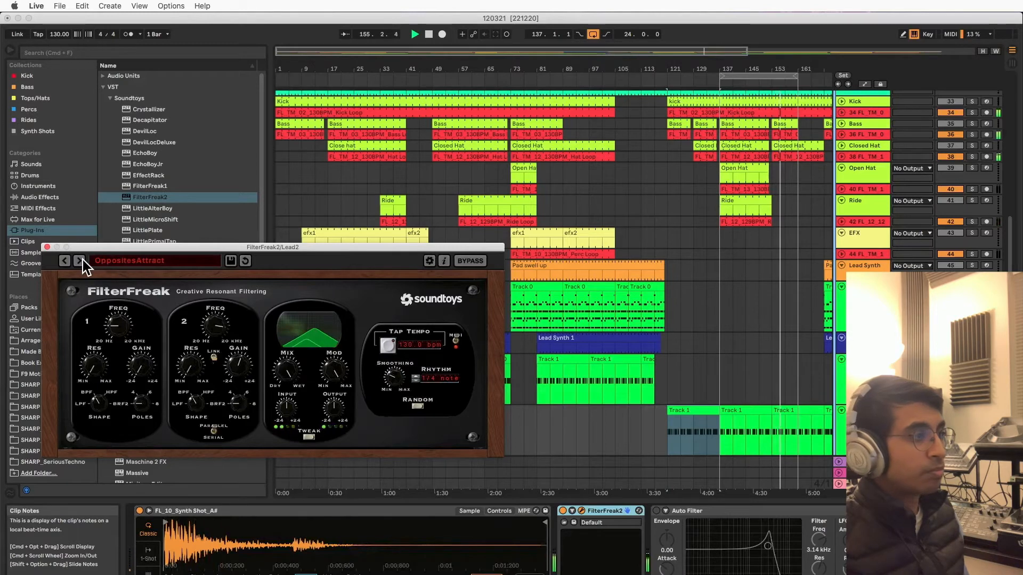
{"action": "left_click", "coordinate": [80, 261]}
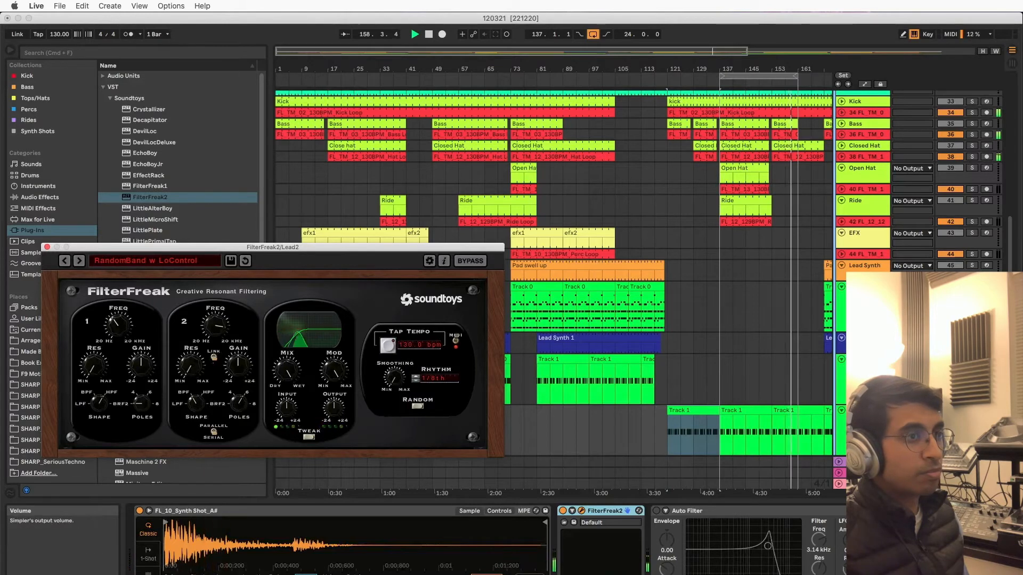
- Switch FilterFreak2 to the Rhythmic Distortion preset and adjust the second lead's Simpler output volume
{"action": "left_click", "coordinate": [532, 573]}
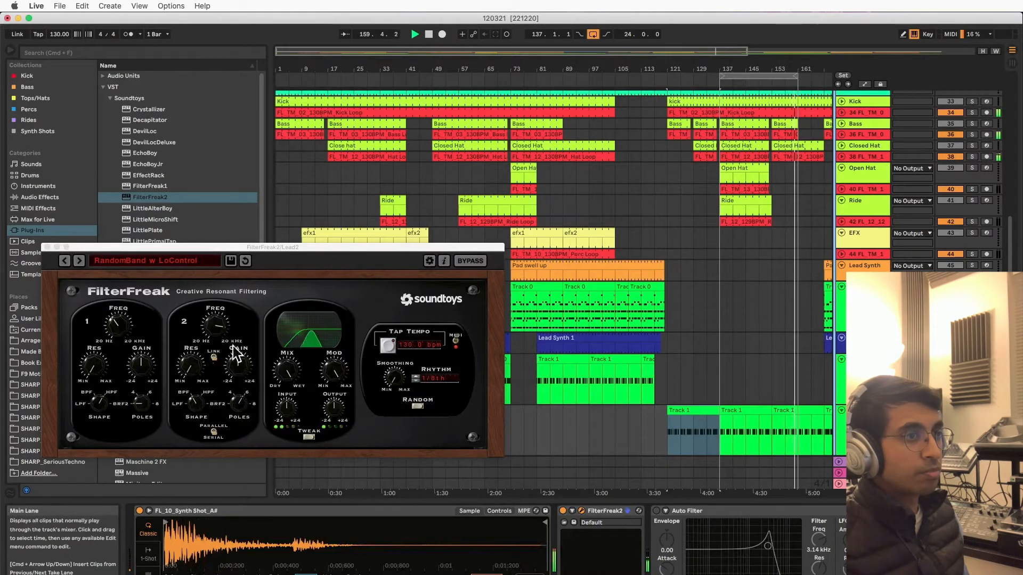
{"action": "left_click", "coordinate": [81, 259]}
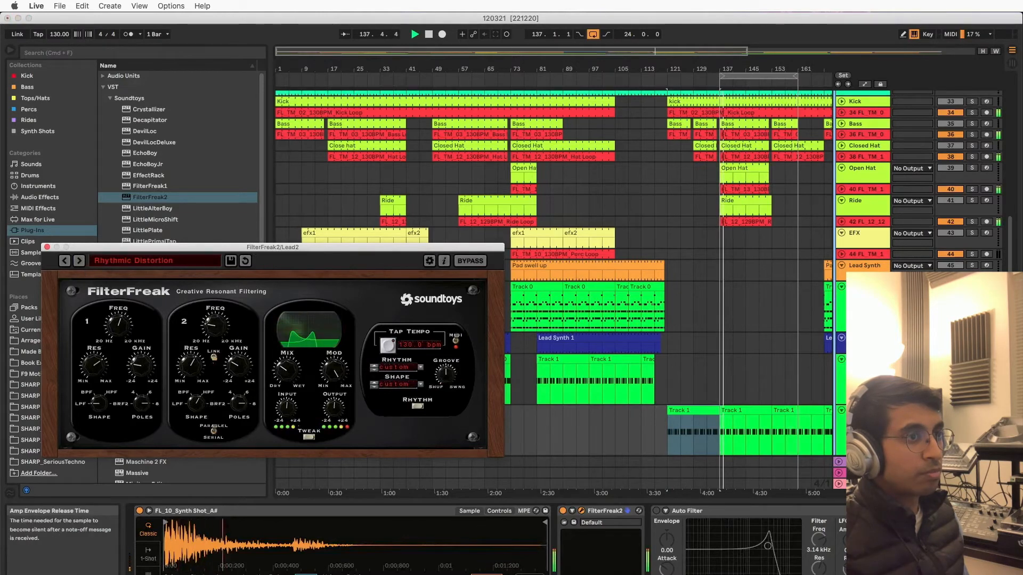
{"action": "left_click", "coordinate": [534, 573]}
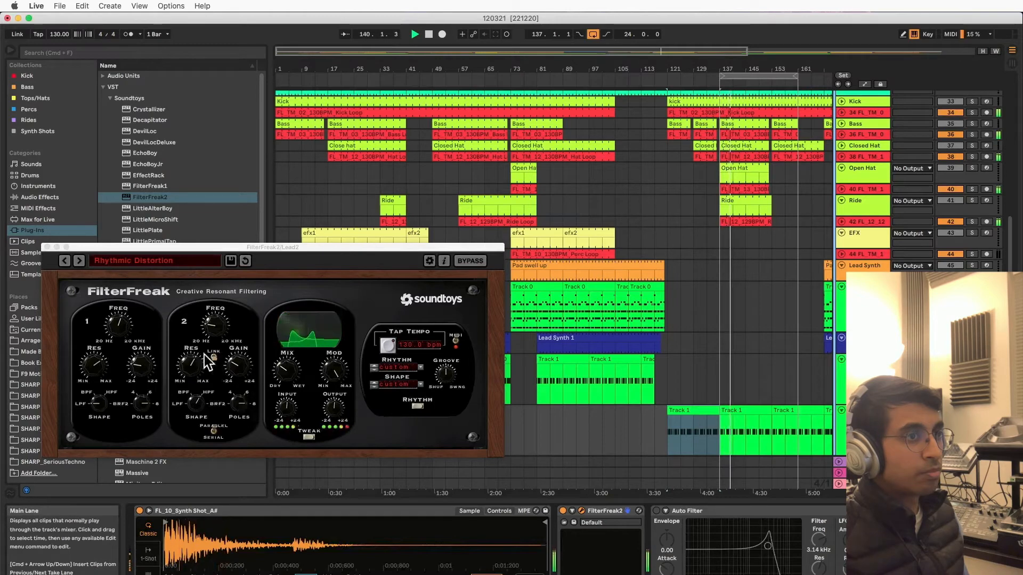
- Audition FilterFreak2's next rhythmic presets, Scratch it Out and Slide and Hop, on the second lead
{"action": "left_click", "coordinate": [78, 262]}
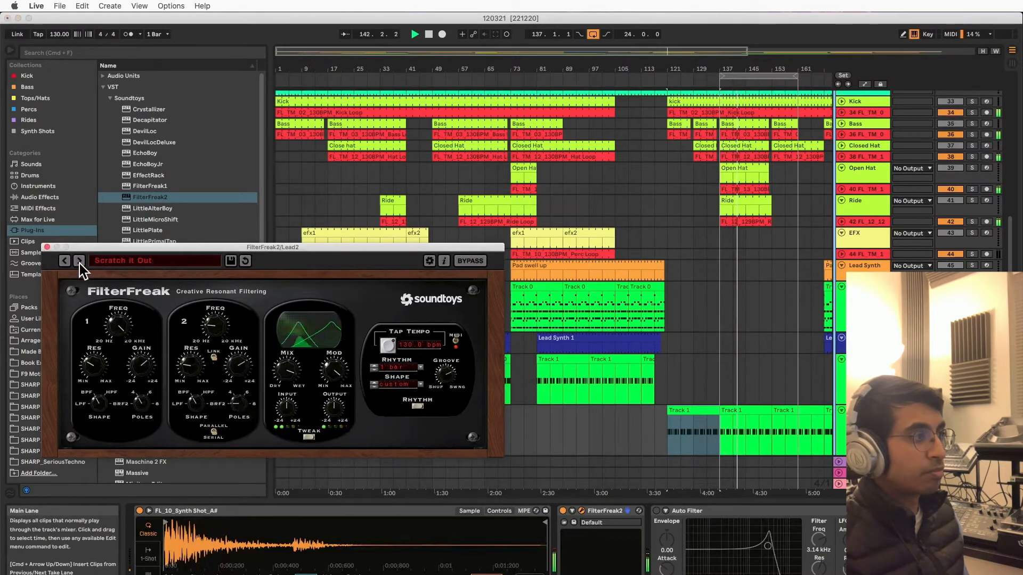
{"action": "left_click", "coordinate": [79, 262]}
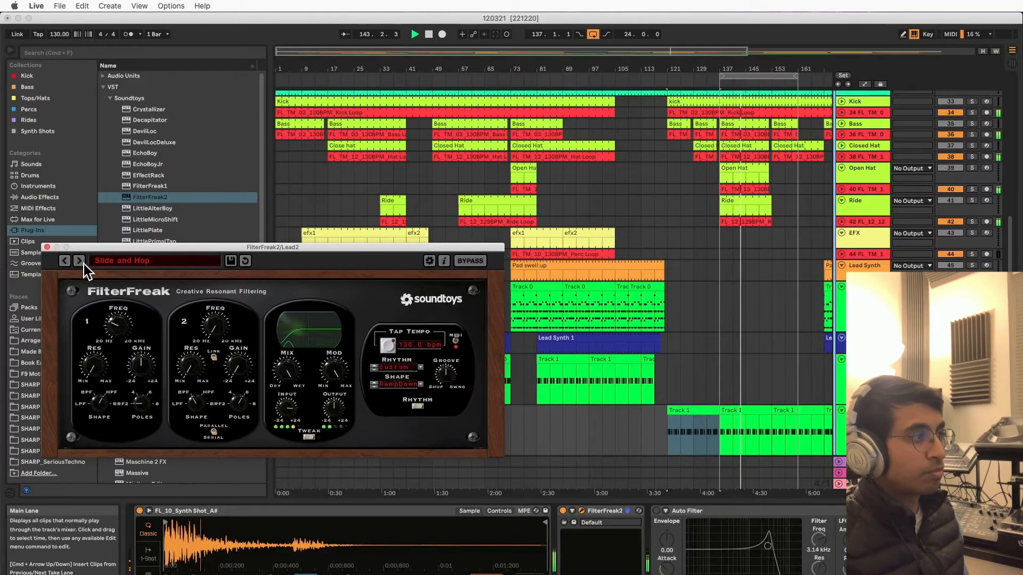
{"action": "left_click", "coordinate": [972, 411]}
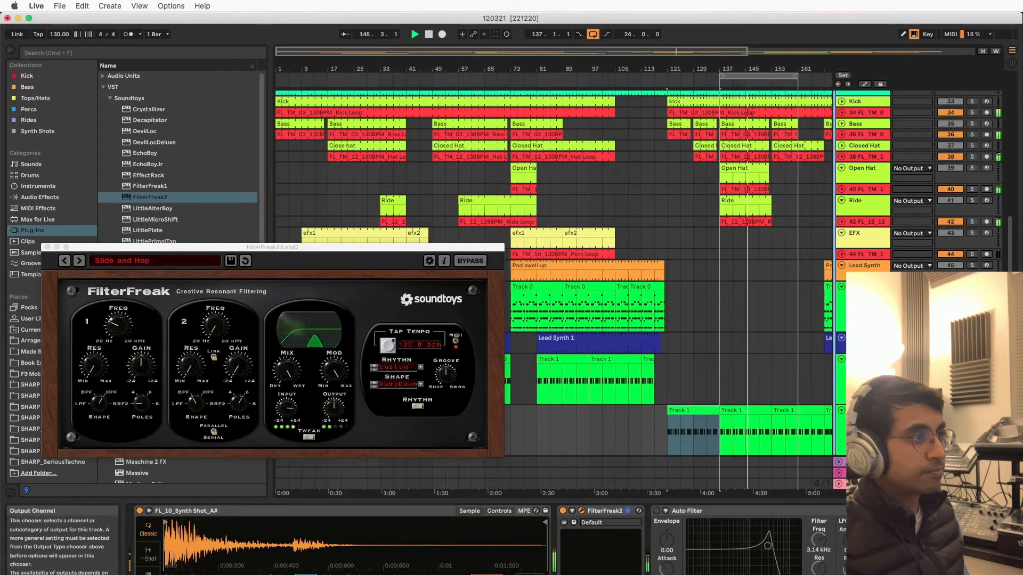
{"action": "left_click_drag", "start_coordinate": [770, 82], "coordinate": [542, 84]}
{"action": "left_click", "coordinate": [868, 433]}
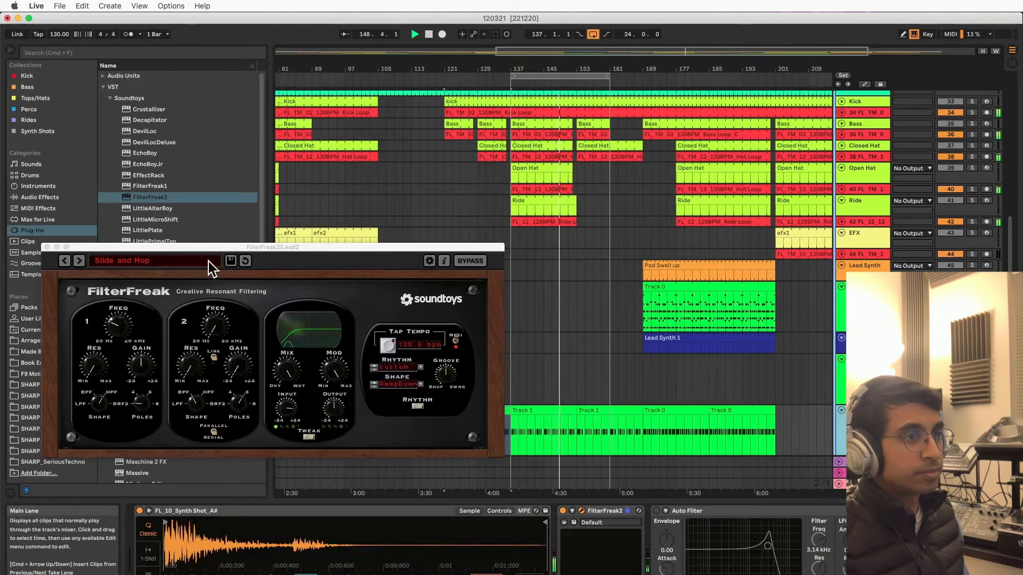
- Step FilterFreak2 through Stepped Rhythm and Ubby Dubby Step to the Ubby Subby preset and adjust its output level
{"action": "left_click", "coordinate": [78, 260]}
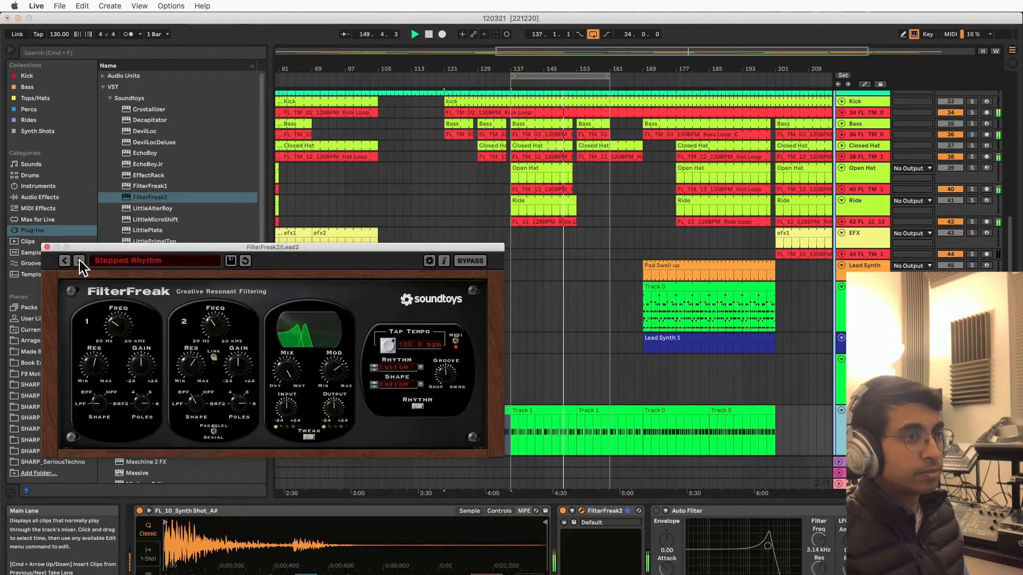
{"action": "left_click", "coordinate": [79, 260]}
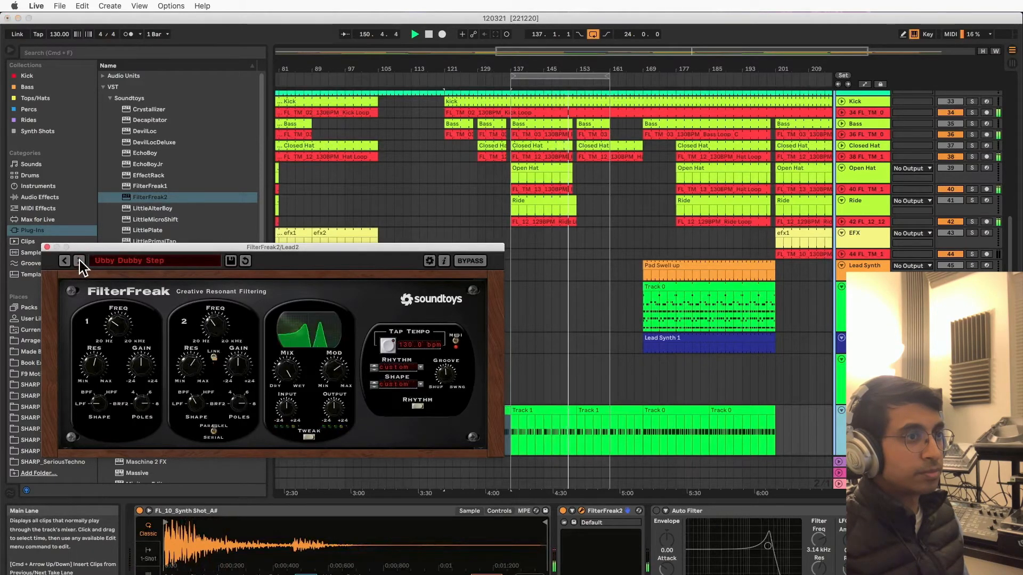
{"action": "left_click", "coordinate": [79, 260]}
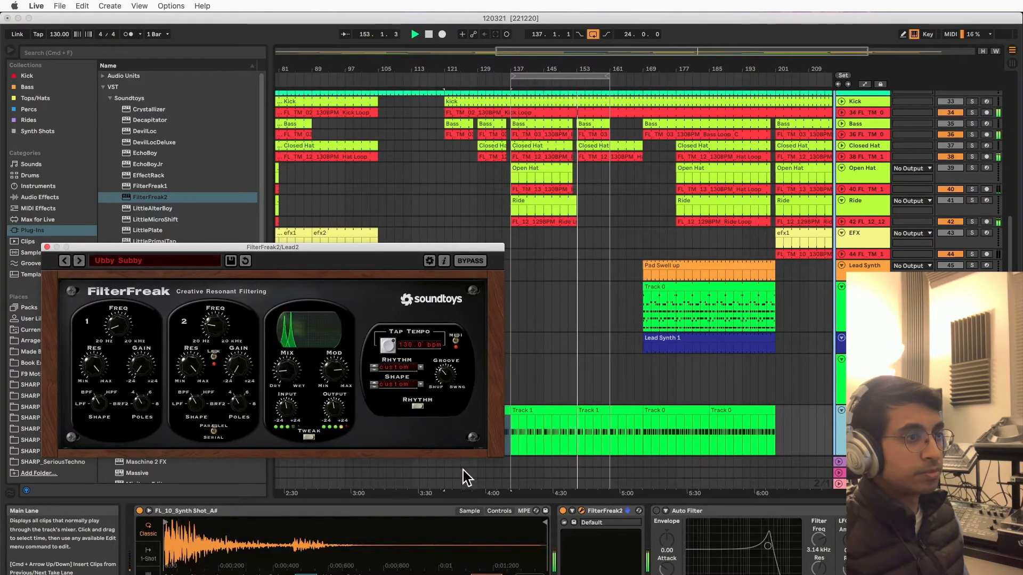
{"action": "left_click_drag", "start_coordinate": [334, 411], "coordinate": [333, 421]}
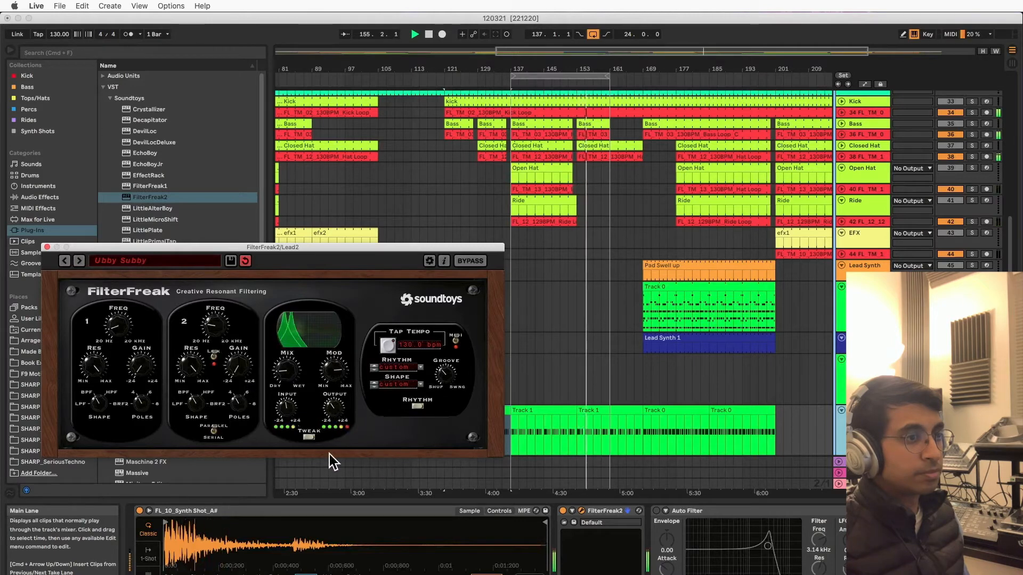
- Examine FilterFreak2's Tweak settings for modulation amounts, analog style and the shape editor
{"action": "left_click", "coordinate": [309, 438]}
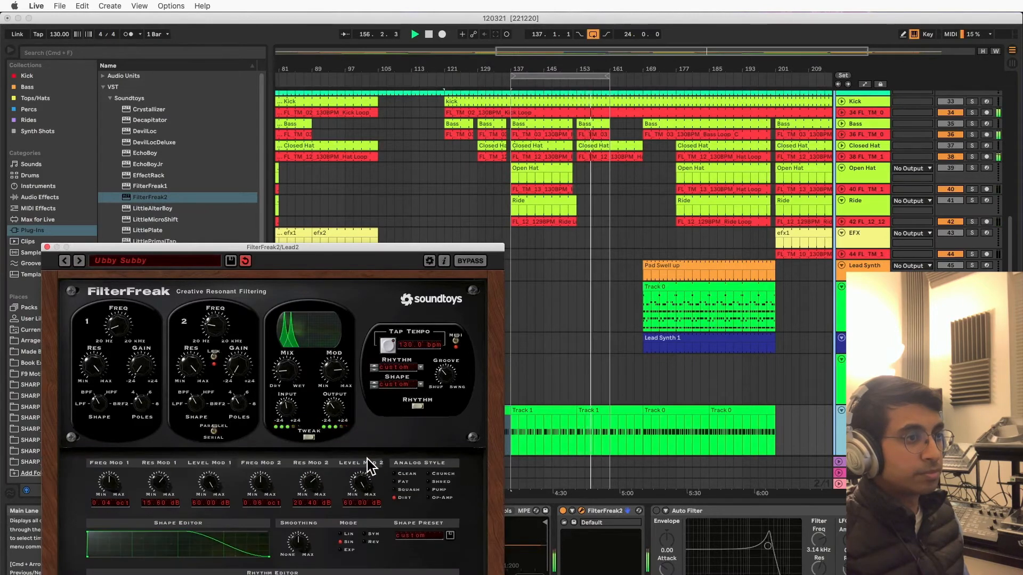
{"action": "left_click", "coordinate": [308, 437]}
{"action": "left_click", "coordinate": [308, 436]}
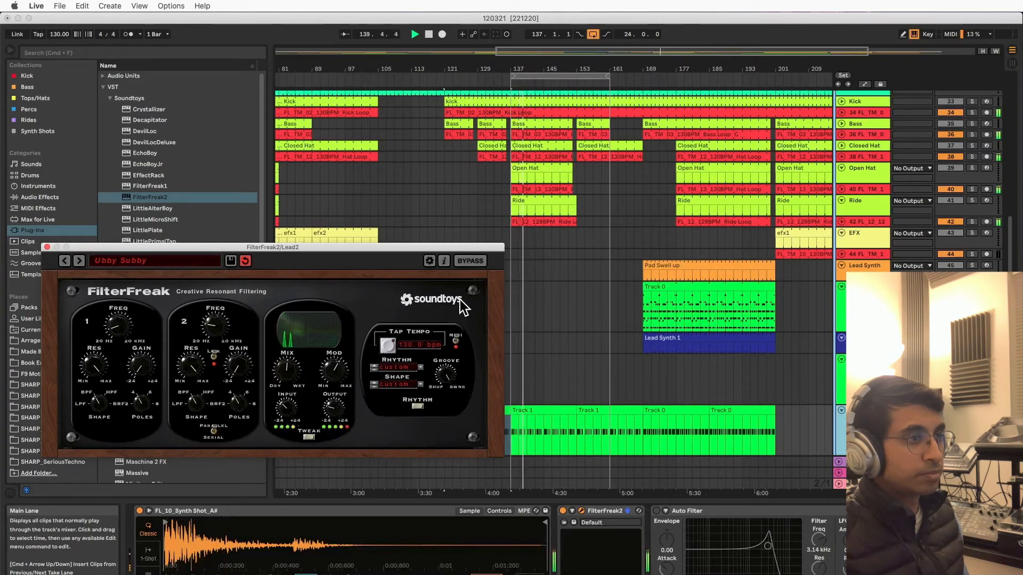
- Switch the Ubby Subby preset's modulation mode from Rhythm to LFO and adjust the LFO rate
{"action": "left_click", "coordinate": [419, 405]}
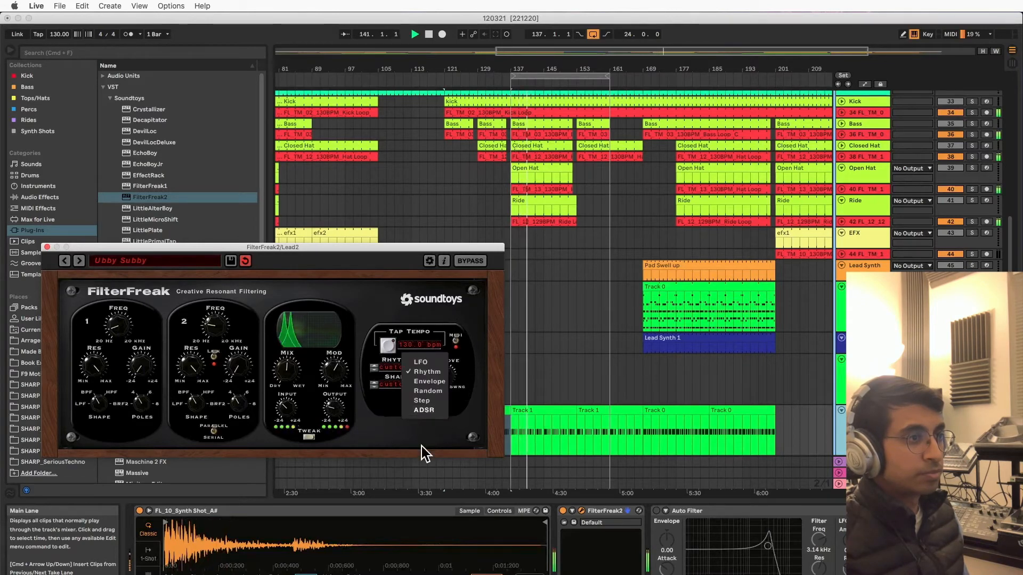
{"action": "left_click", "coordinate": [421, 362]}
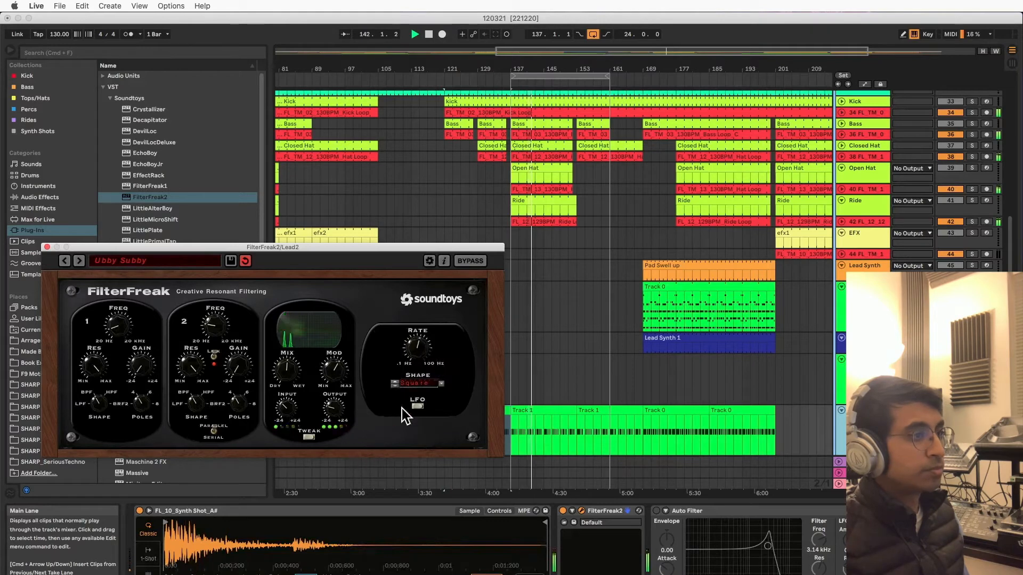
{"action": "left_click_drag", "start_coordinate": [418, 349], "coordinate": [420, 337]}
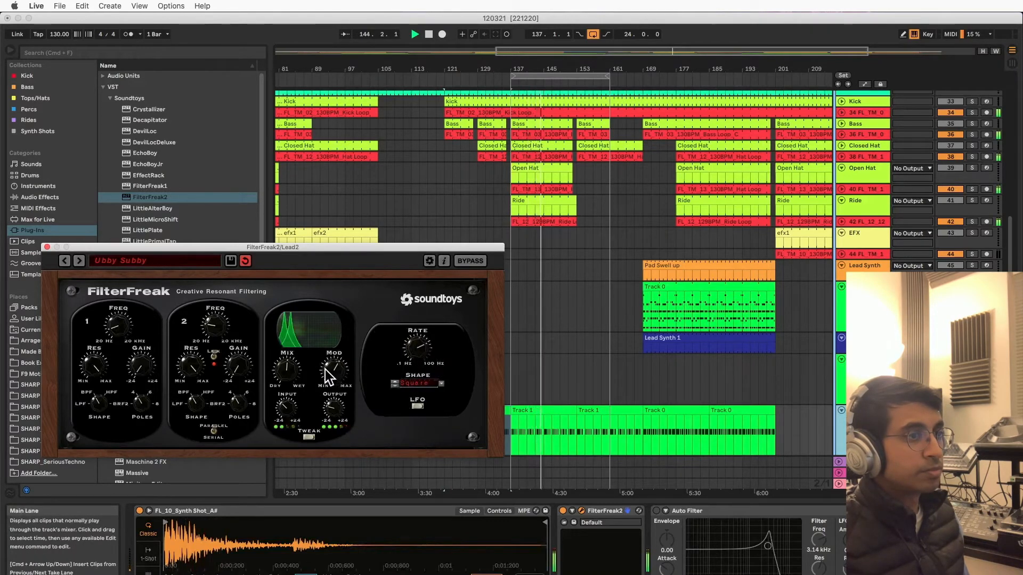
- Adjust the linked filter frequencies and filter 1's shape in FilterFreak2, comparing the sound with the effect bypassed
{"action": "left_click_drag", "start_coordinate": [222, 329], "coordinate": [223, 303]}
{"action": "mouse_move", "coordinate": [792, 571]}
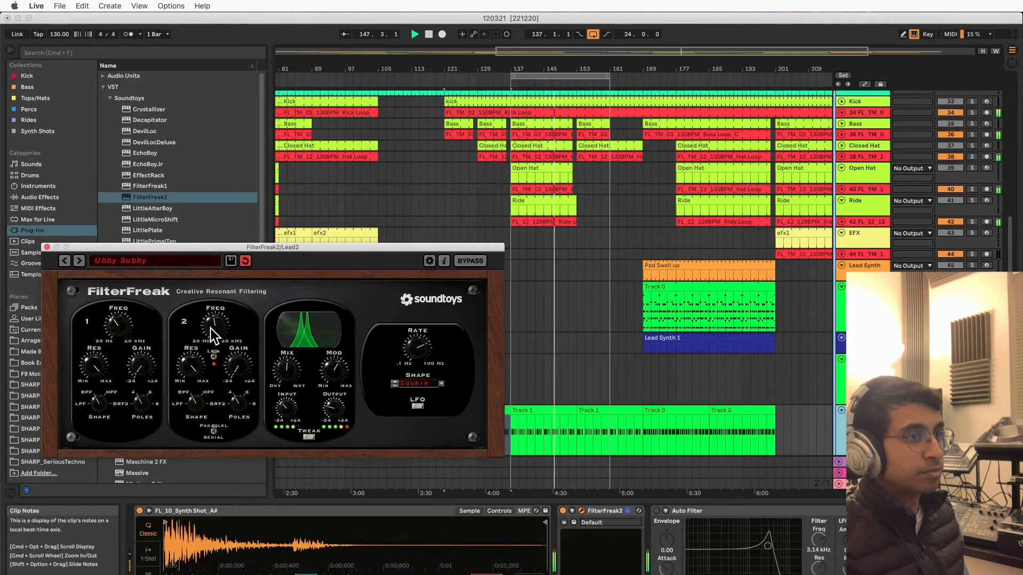
{"action": "left_click_drag", "start_coordinate": [207, 334], "coordinate": [245, 349]}
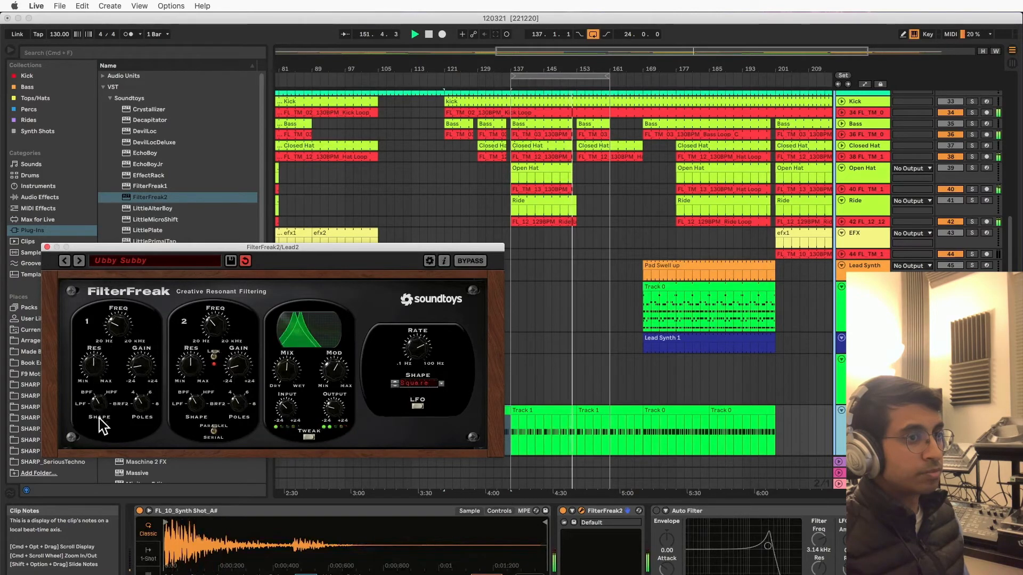
{"action": "left_click_drag", "start_coordinate": [105, 393], "coordinate": [97, 414]}
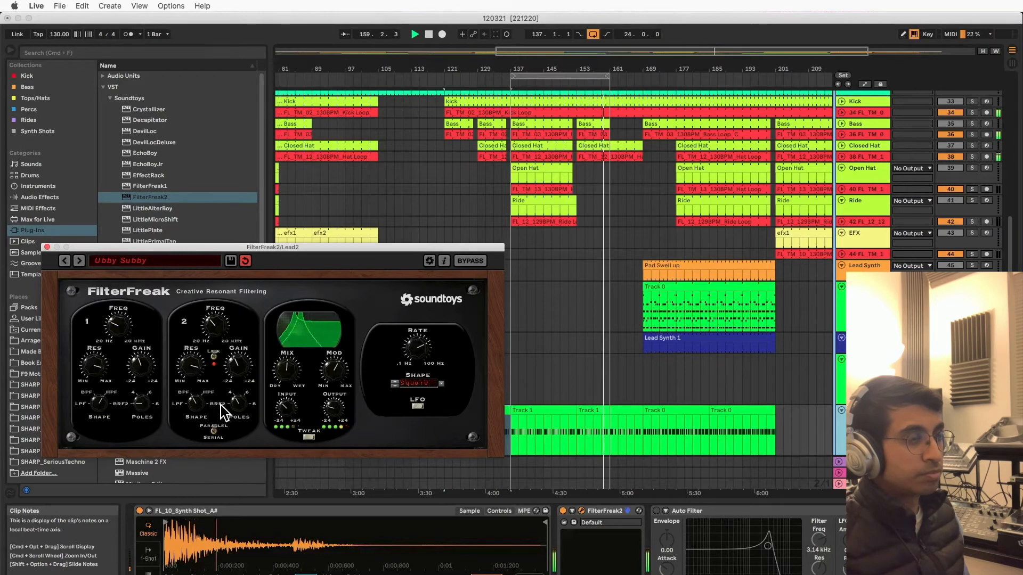
{"action": "left_click", "coordinate": [466, 264]}
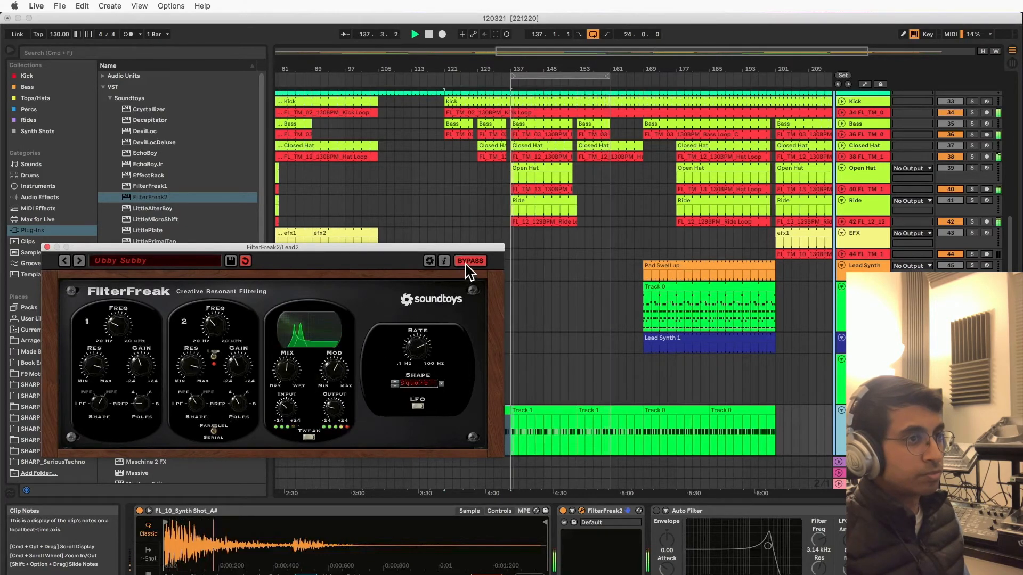
{"action": "left_click", "coordinate": [467, 262]}
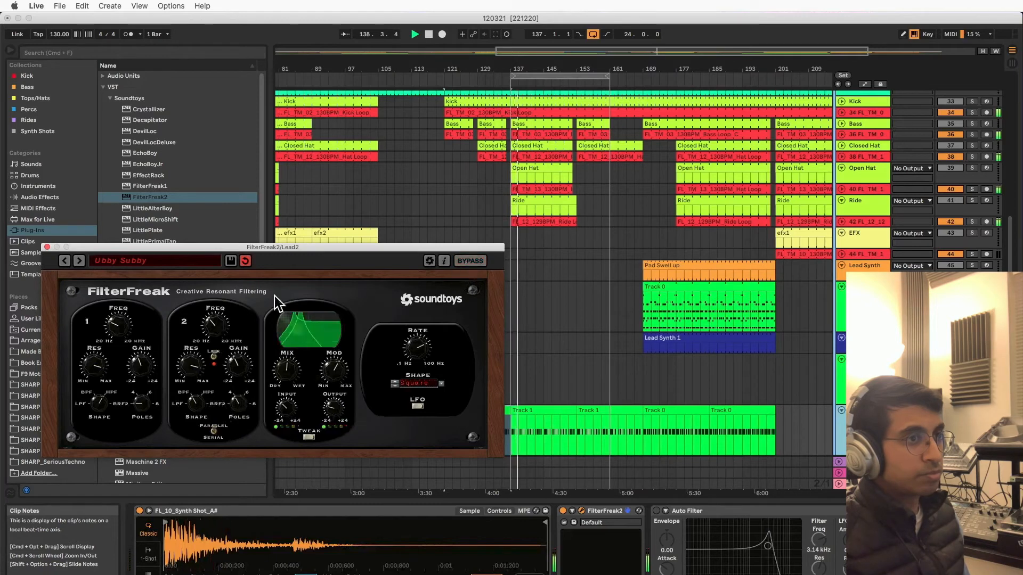
- Load FilterFreak2's WeeWeeWahWah preset and raise the gain of both filters
{"action": "left_click", "coordinate": [80, 261]}
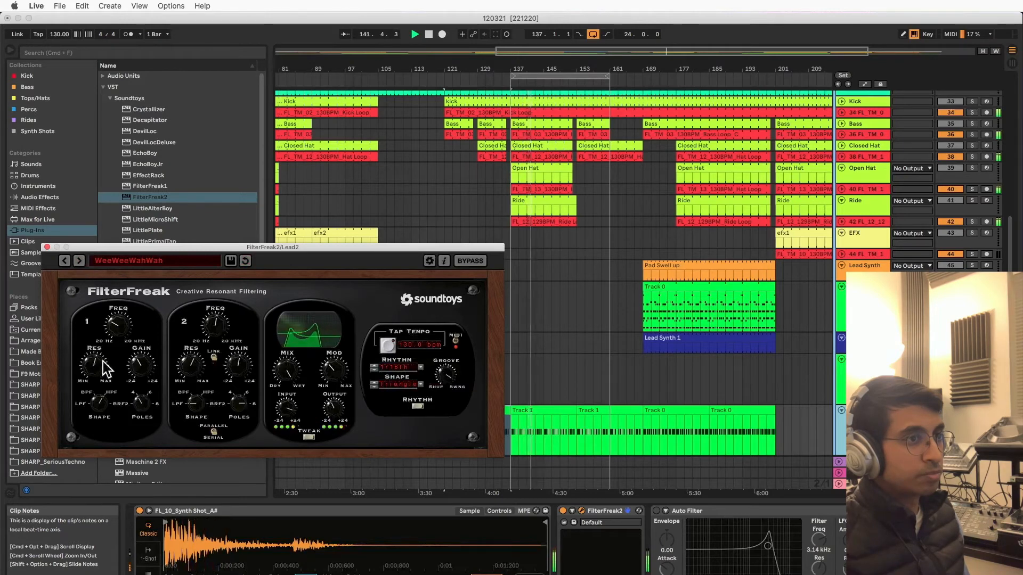
{"action": "left_click_drag", "start_coordinate": [144, 376], "coordinate": [150, 355]}
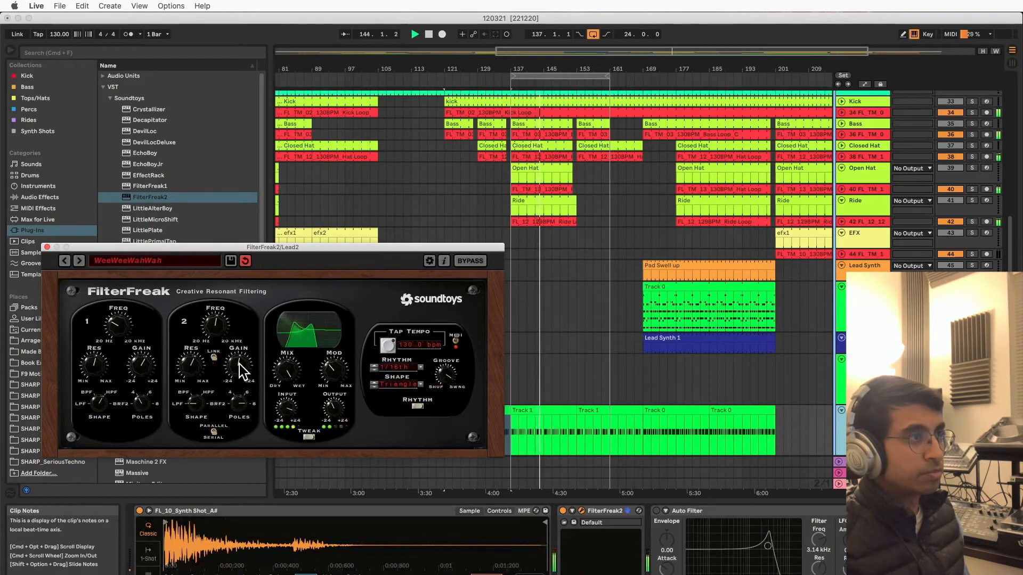
{"action": "left_click_drag", "start_coordinate": [238, 364], "coordinate": [244, 349]}
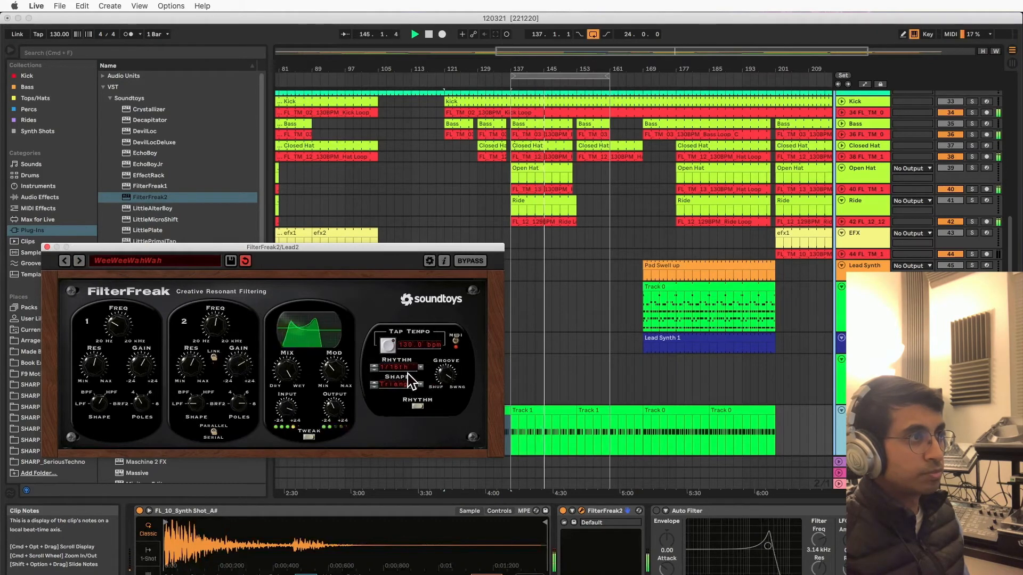
- Turn off the arrangement loop and switch FilterFreak2 to the Active Highs preset
{"action": "left_click", "coordinate": [593, 76]}
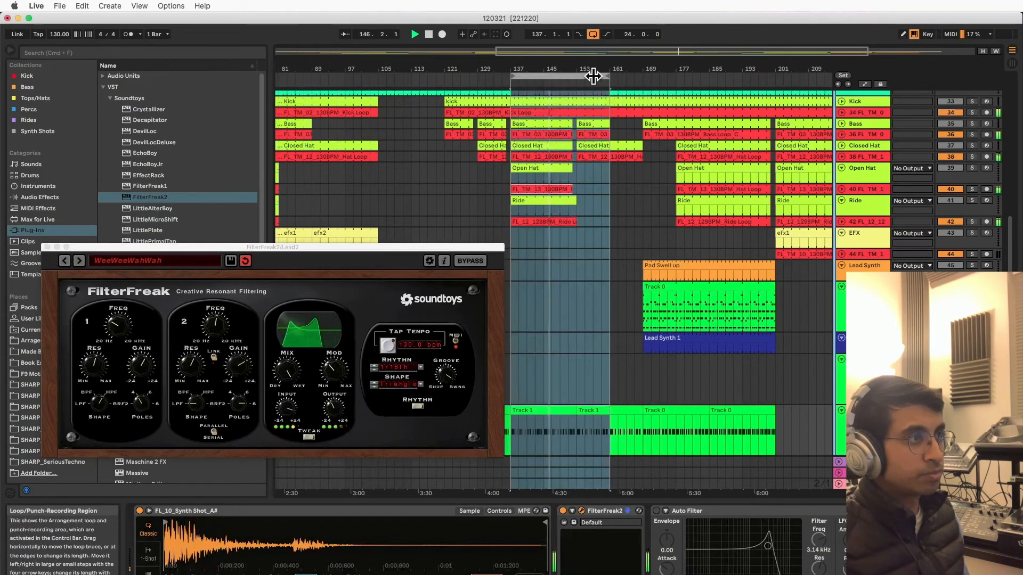
{"action": "left_click", "coordinate": [593, 34]}
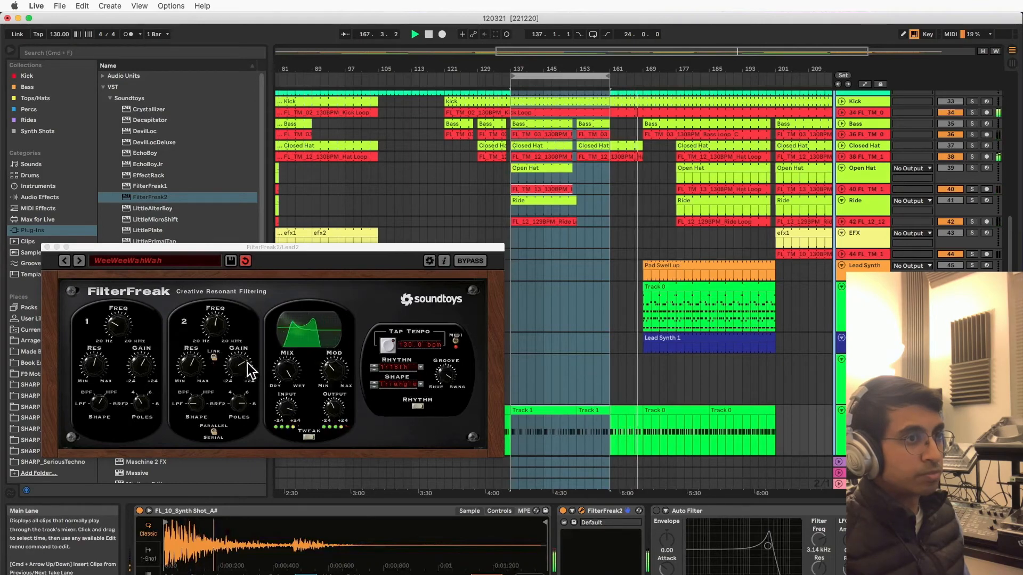
{"action": "left_click", "coordinate": [78, 260]}
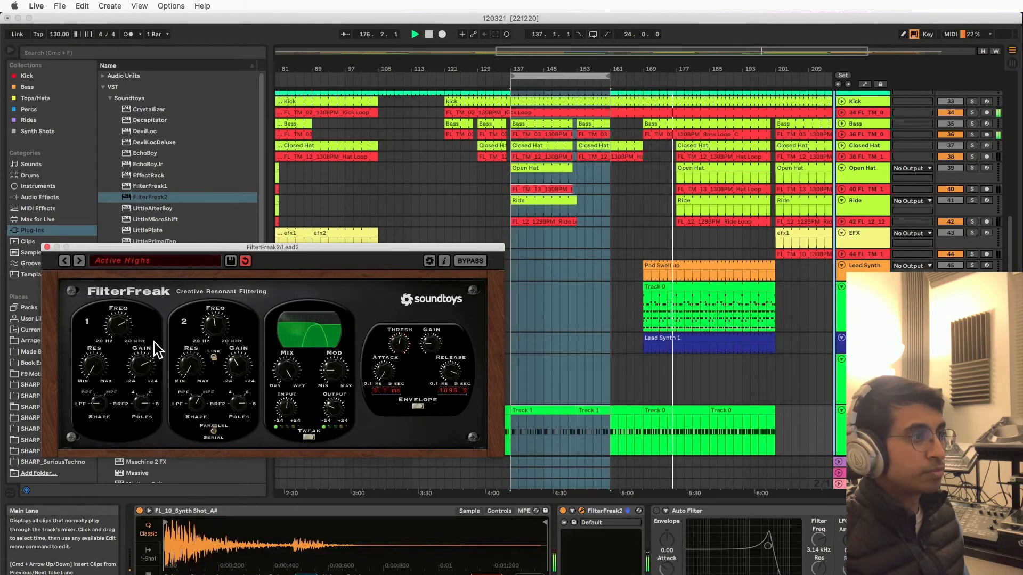
- Close FilterFreak2, insert FilterFreak1 before EQ Eight on the Arp track and open its plug-in window
{"action": "left_click", "coordinate": [693, 288]}
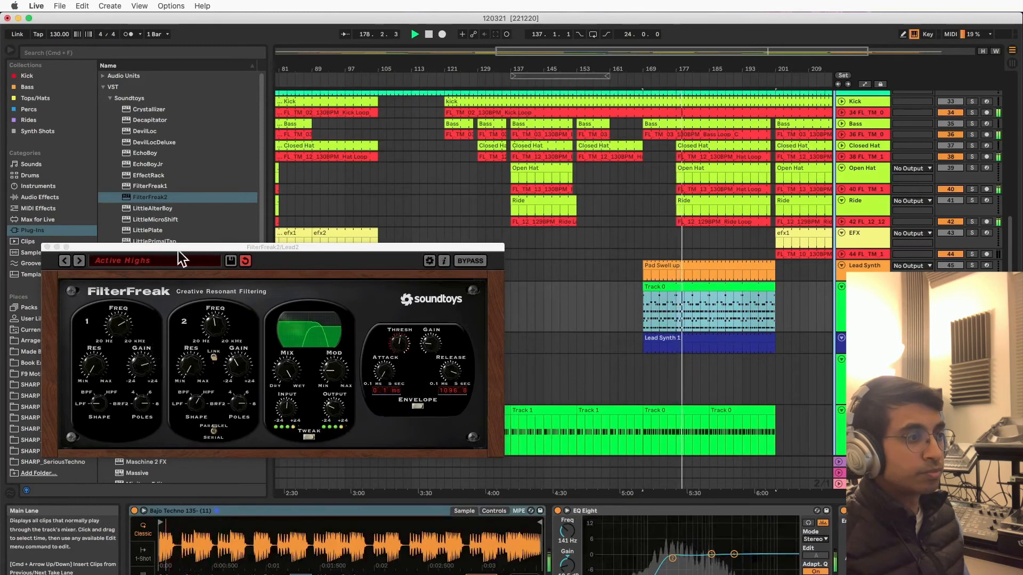
{"action": "left_click", "coordinate": [47, 248]}
{"action": "left_click", "coordinate": [150, 187]}
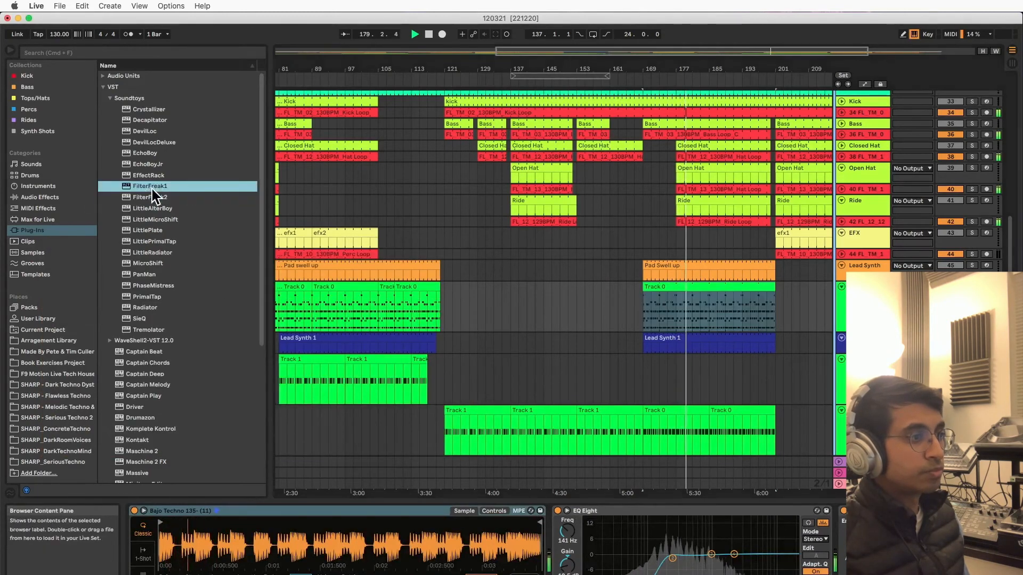
{"action": "left_click_drag", "start_coordinate": [549, 557], "coordinate": [547, 549]}
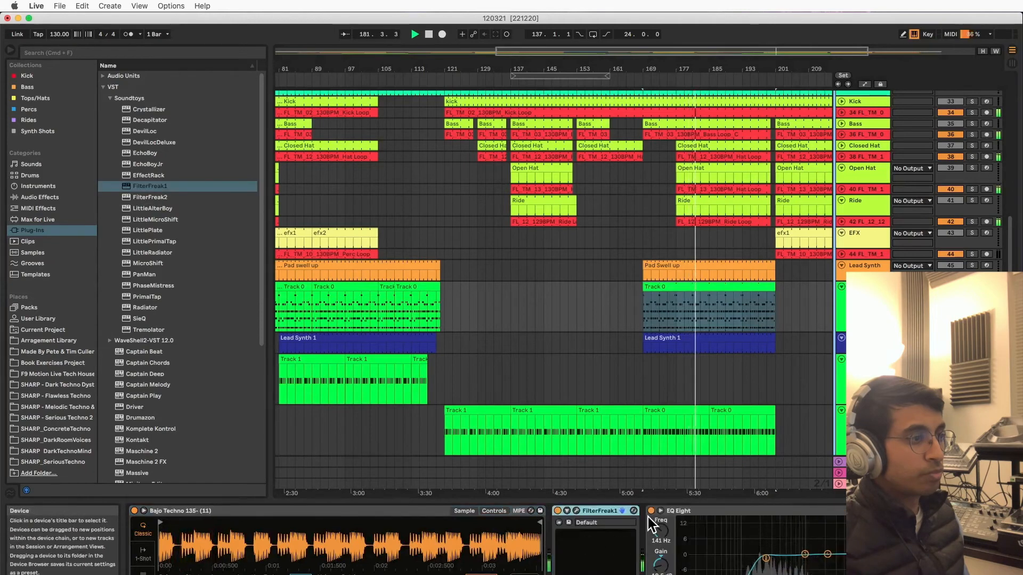
{"action": "left_click", "coordinate": [576, 510]}
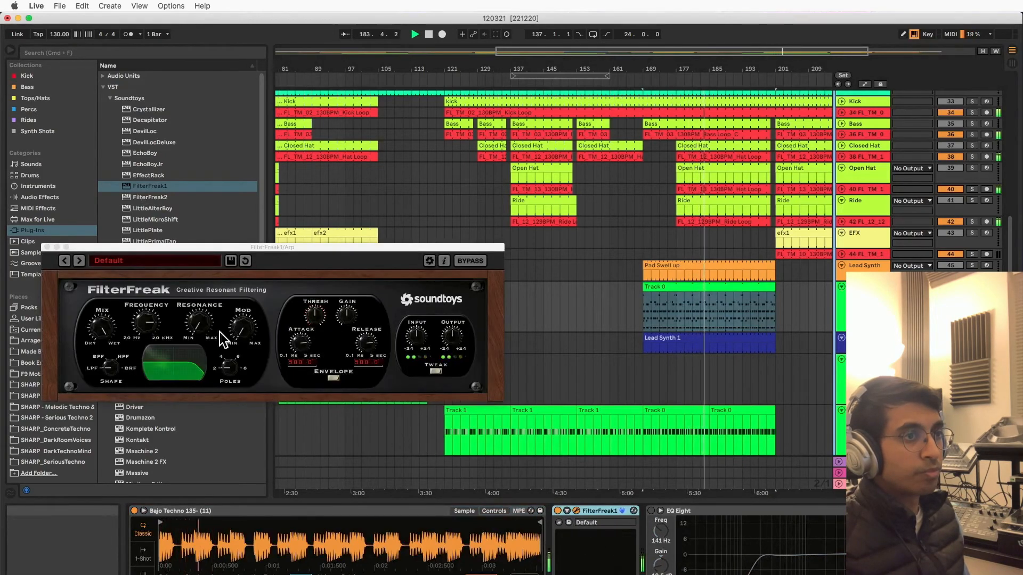
- Step through FilterFreak1's sweep presets on the arp to Groove Sweepee and adjust its filter shape
{"action": "left_click", "coordinate": [77, 260]}
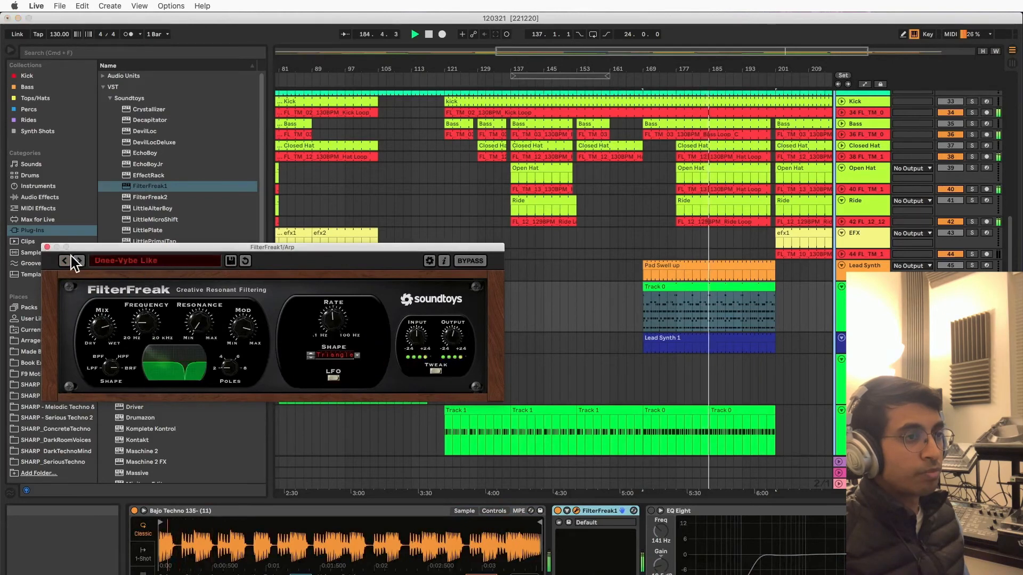
{"action": "left_click", "coordinate": [77, 260]}
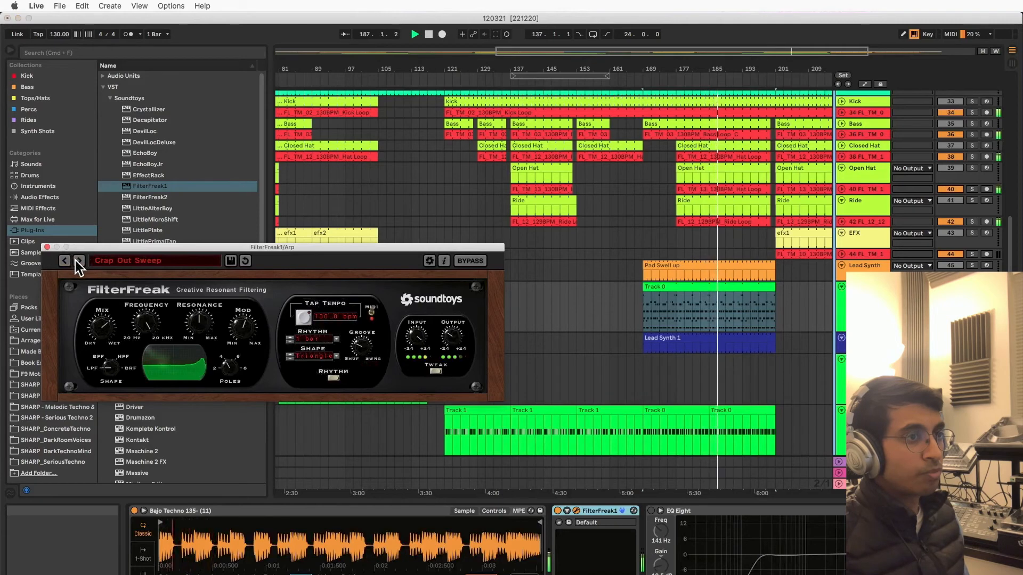
{"action": "left_click", "coordinate": [78, 260]}
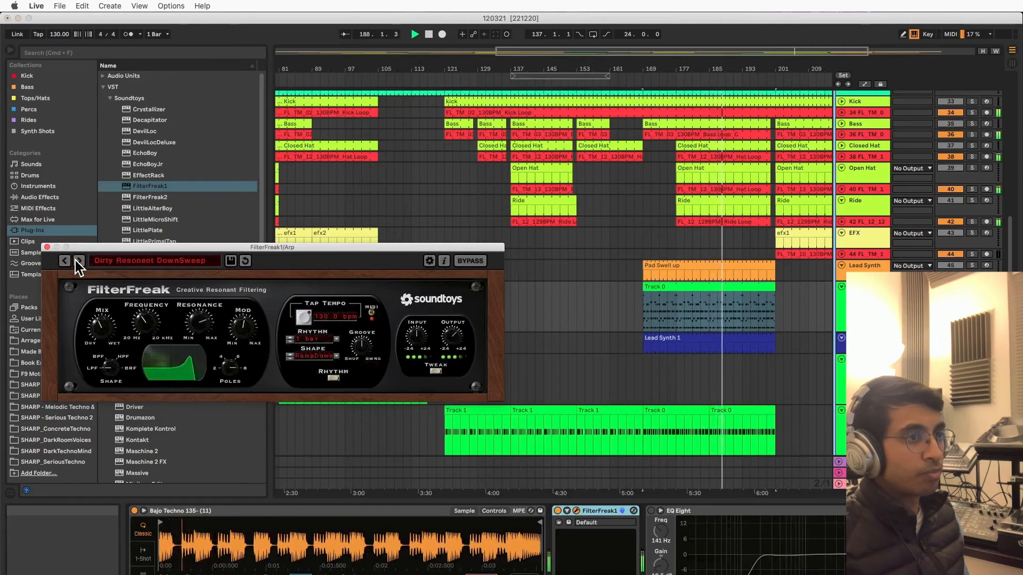
{"action": "left_click", "coordinate": [78, 261]}
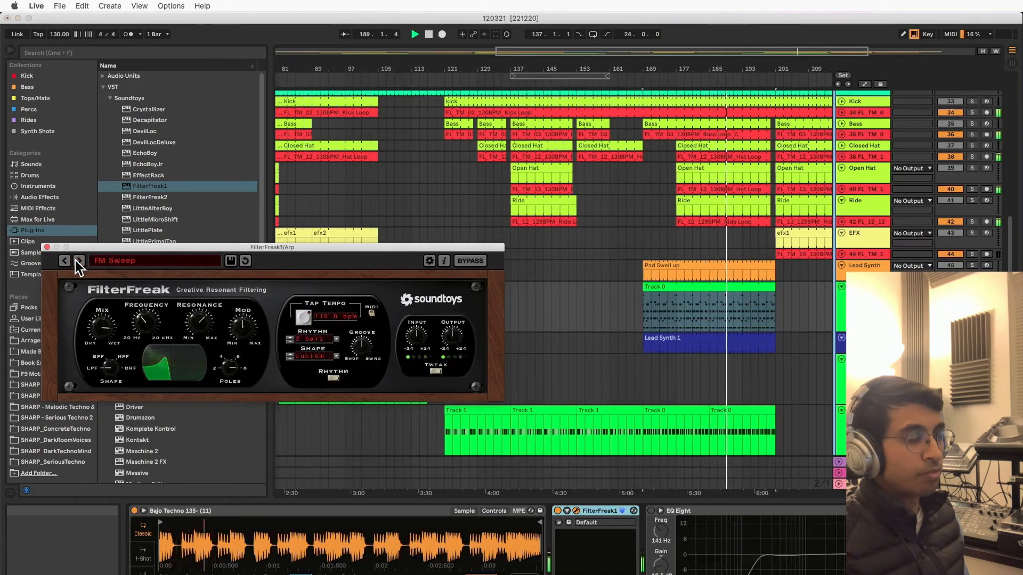
{"action": "left_click", "coordinate": [79, 260]}
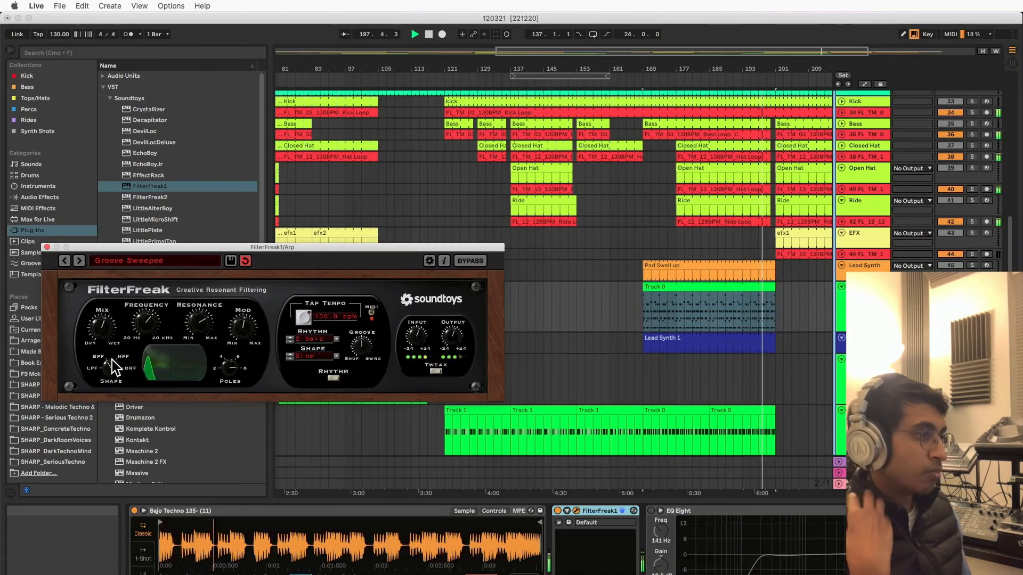
{"action": "left_click_drag", "start_coordinate": [109, 366], "coordinate": [117, 356]}
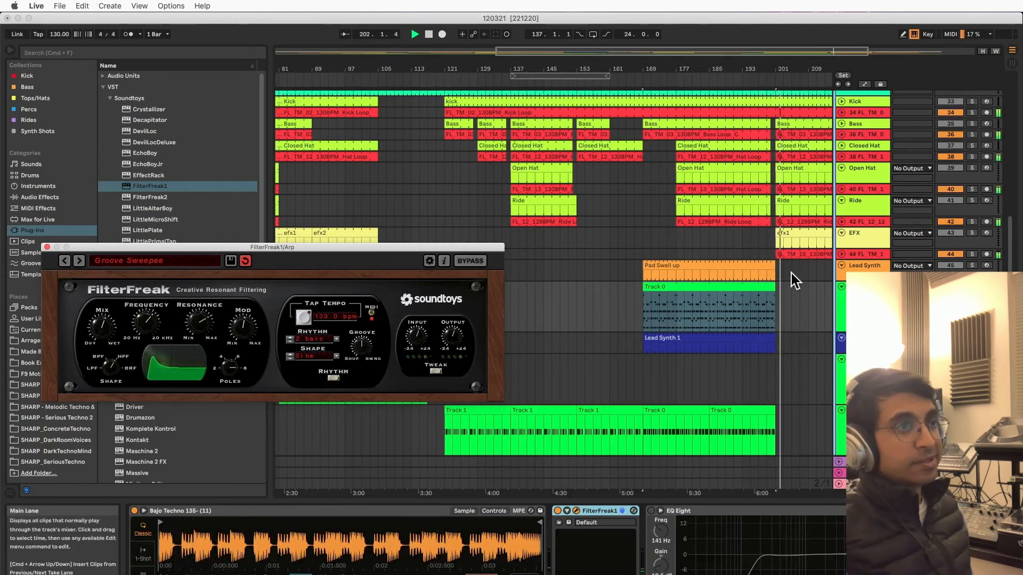
- Close the FilterFreak1 window and collapse the Soundtoys plug-in folder
{"action": "left_click", "coordinate": [47, 248]}
{"action": "left_click", "coordinate": [110, 99]}
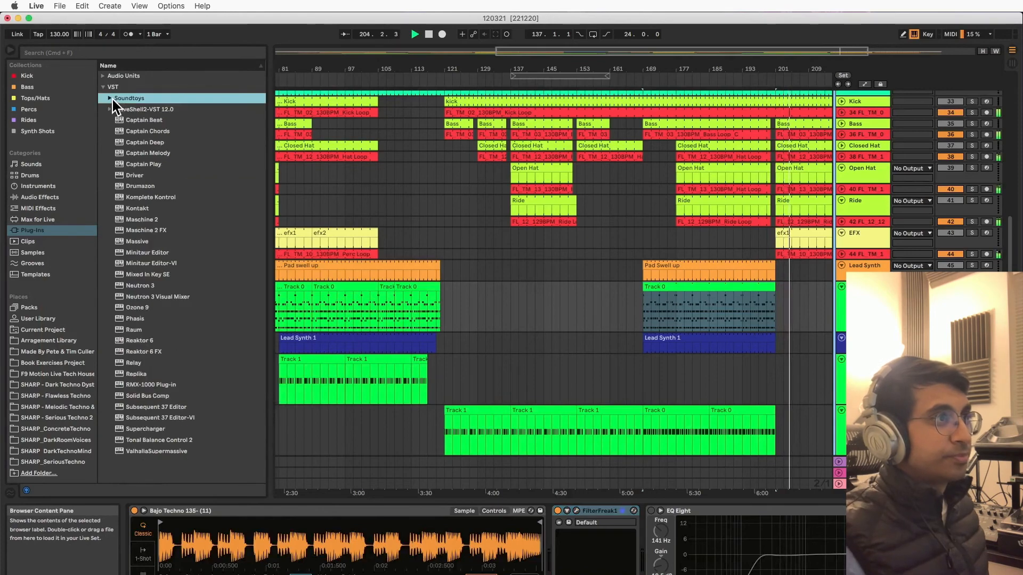